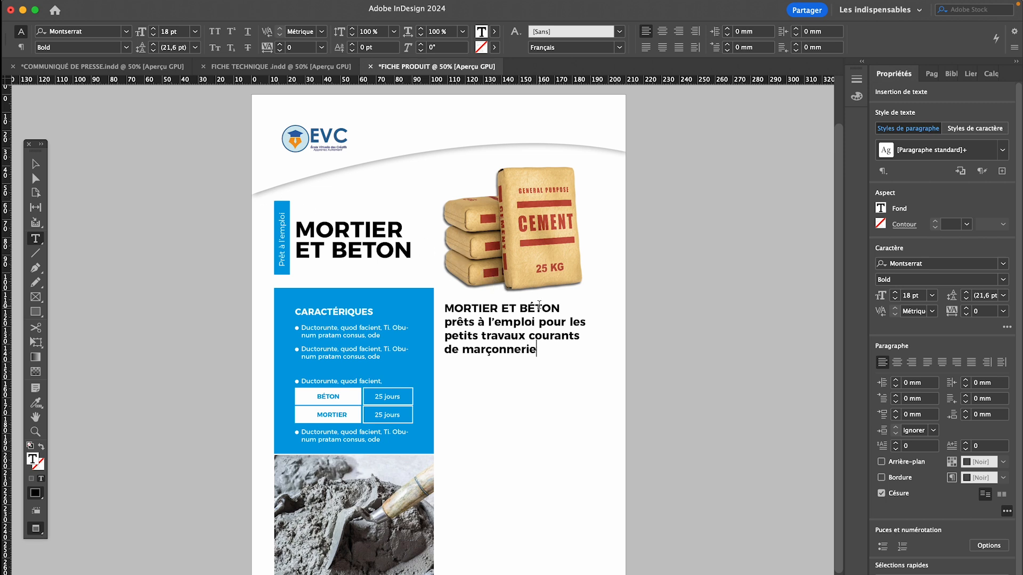
# Step: Move "les" onto the next line of the product description and join it with "petits travaux courants"
pyautogui.click(571, 321)
pyautogui.press('Return')
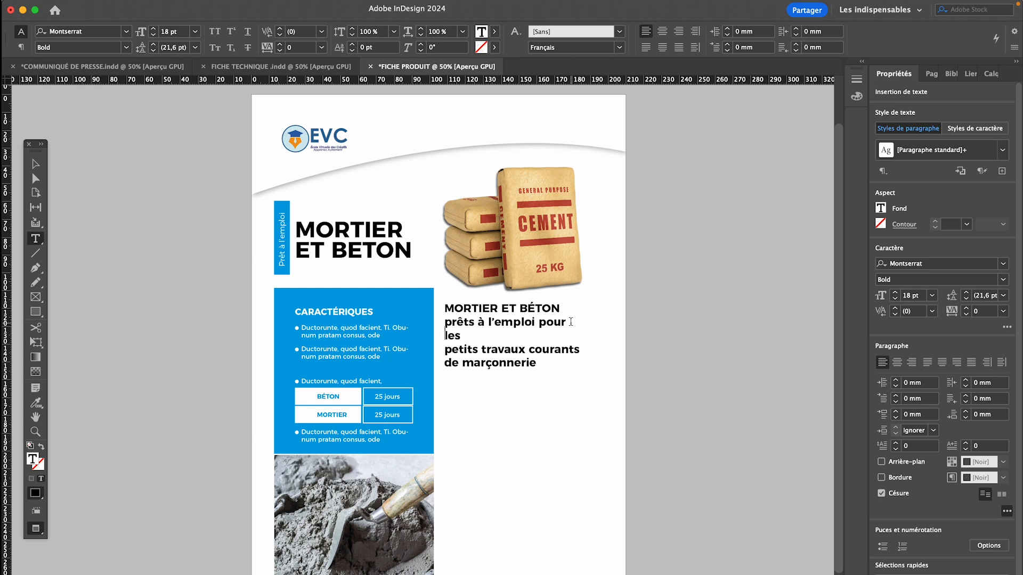
pyautogui.press('BackSpace')
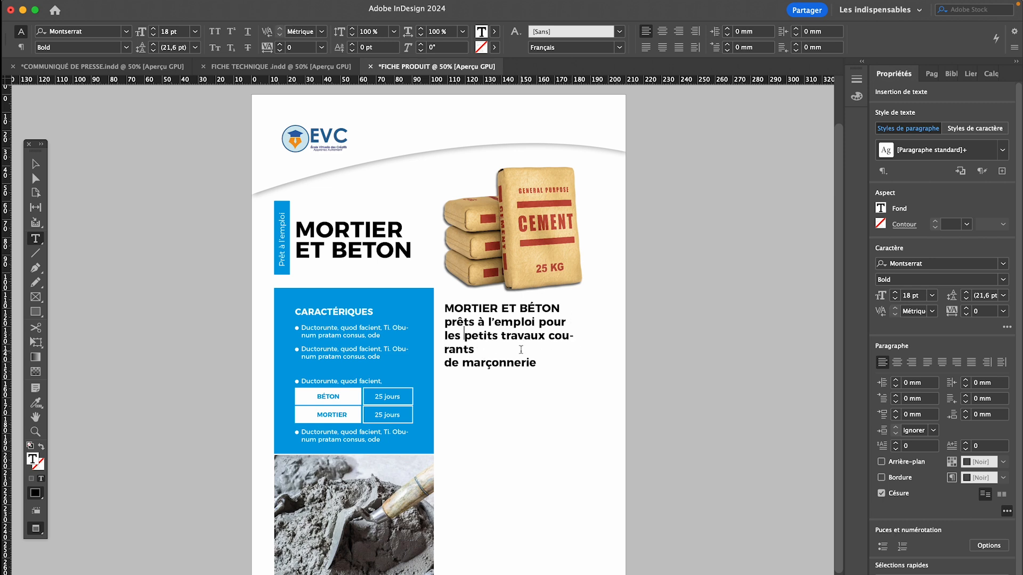
# Step: Remove the line break before "de marçonnerie" in the product description
pyautogui.moveTo(445, 334); pyautogui.dragTo(538, 371)
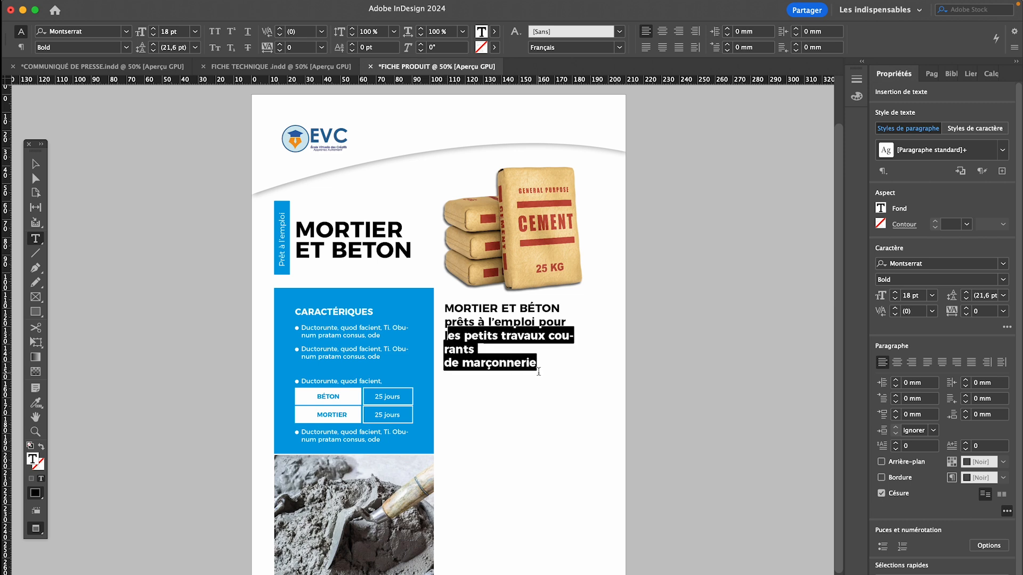
pyautogui.click(216, 226)
pyautogui.click(36, 163)
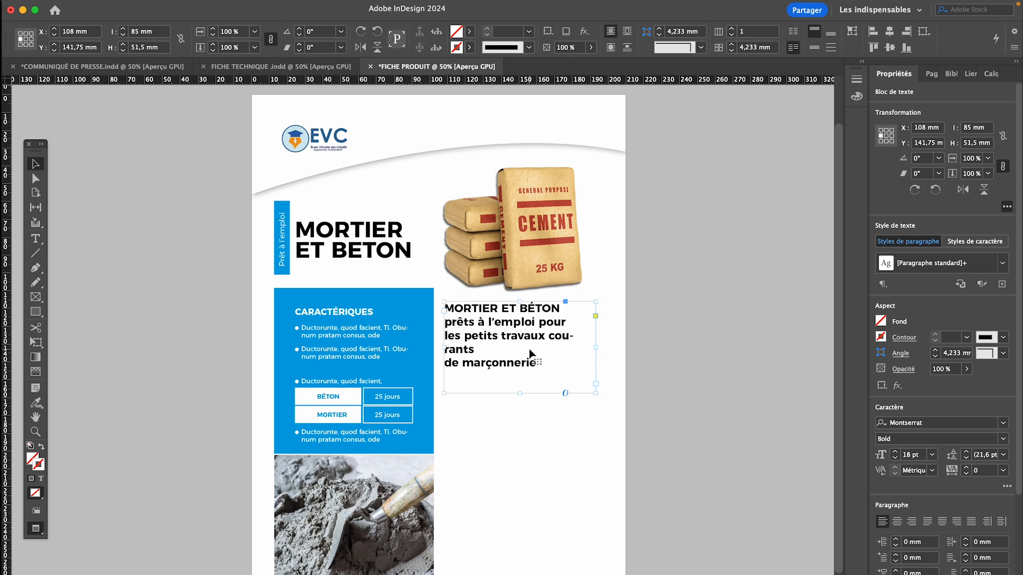
pyautogui.doubleClick(459, 320)
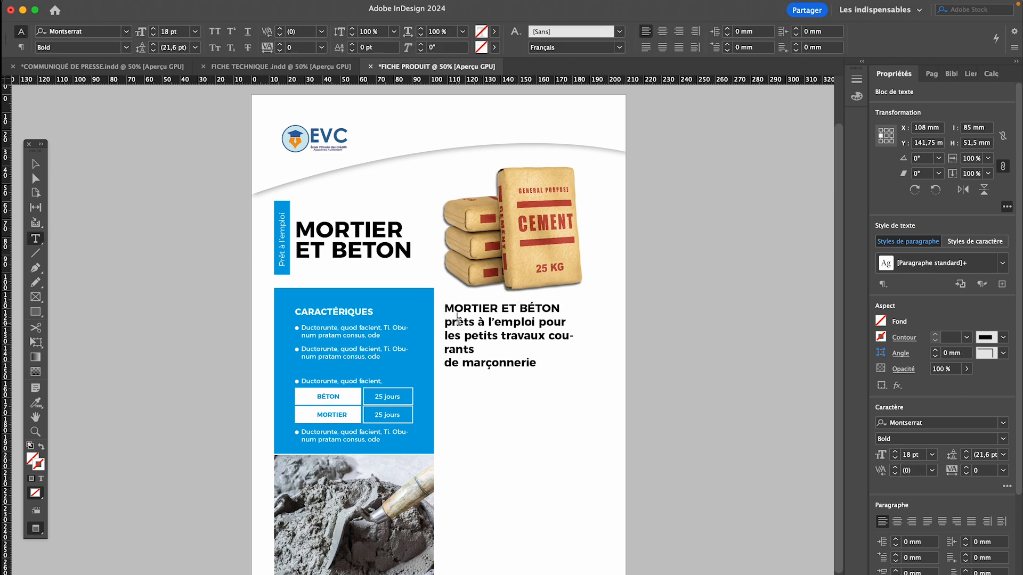
pyautogui.moveTo(446, 322); pyautogui.dragTo(616, 406)
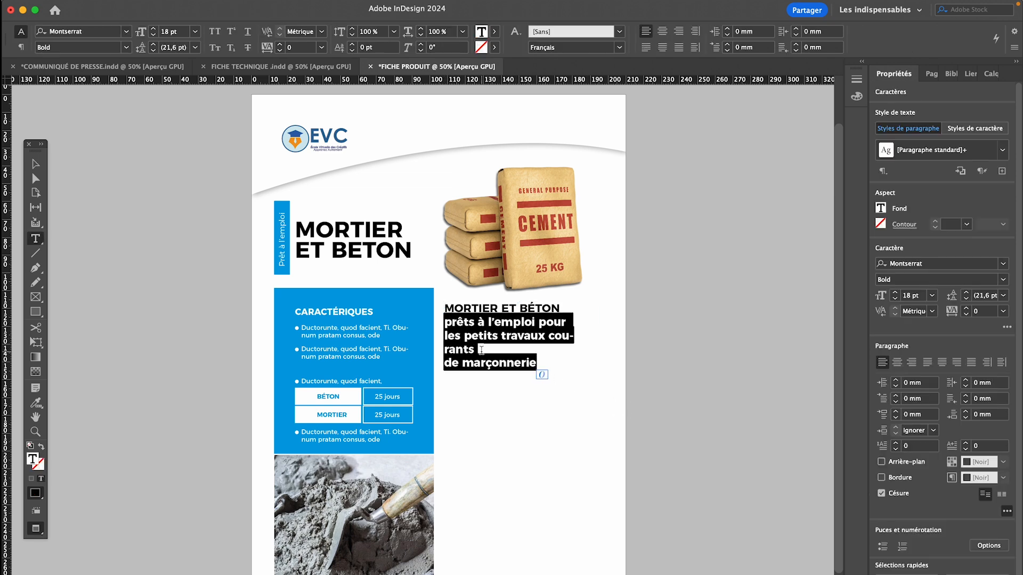
pyautogui.click(450, 360)
pyautogui.press('BackSpace')
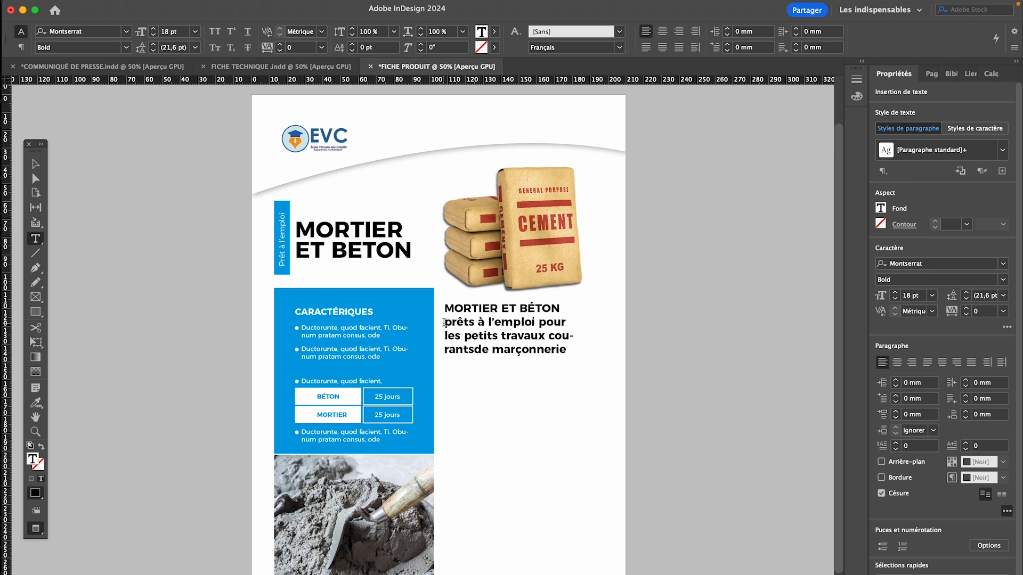
# Step: Reduce the description text below "MORTIER ET BÉTON" to 15 pt and remove the line break before "les petits travaux"
pyautogui.moveTo(445, 322); pyautogui.dragTo(594, 356)
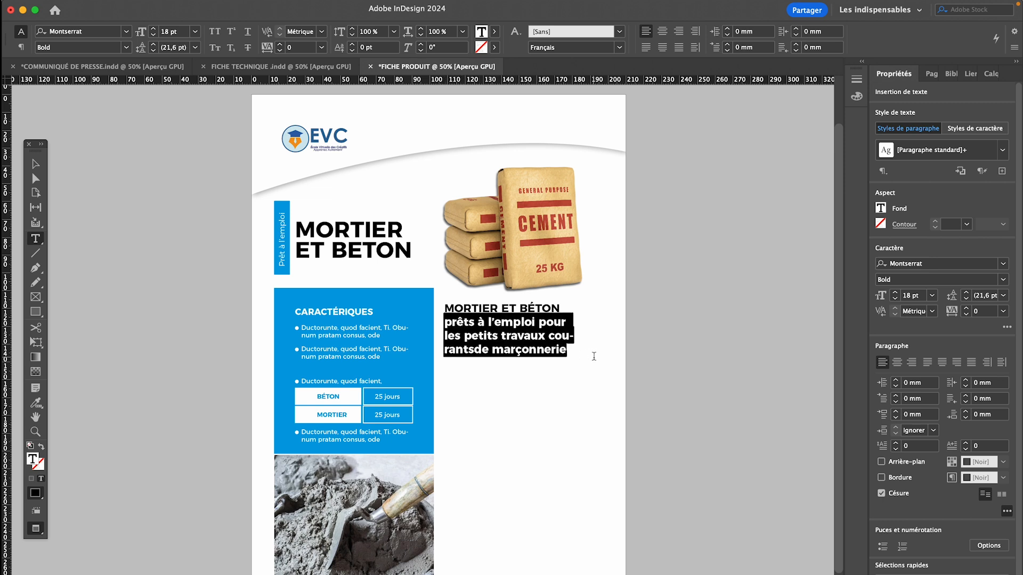
pyautogui.click(153, 35)
pyautogui.click(153, 36)
pyautogui.click(153, 35)
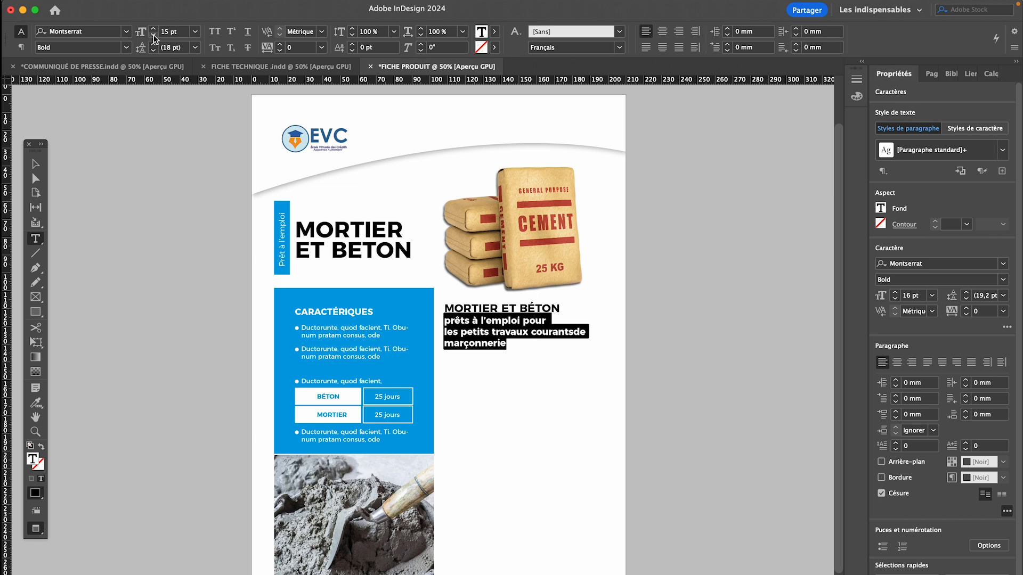
pyautogui.click(462, 337)
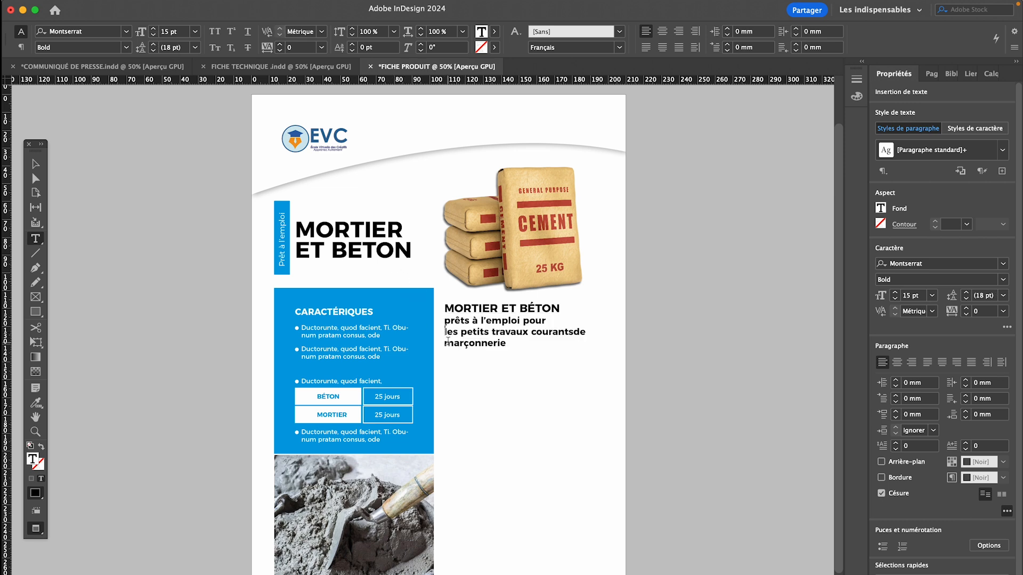
pyautogui.press('BackSpace')
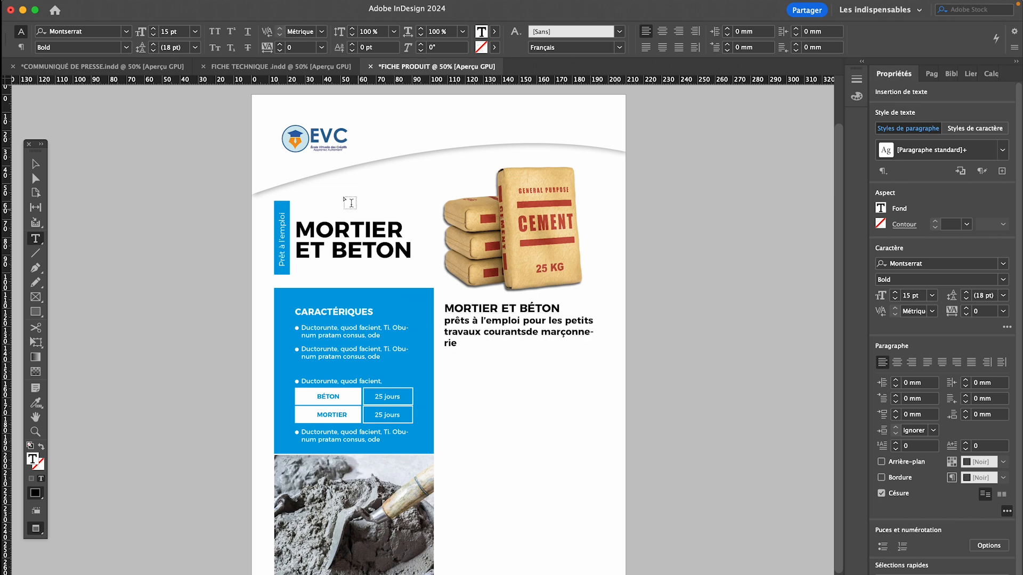
# Step: Set the description text below "MORTIER ET BÉTON" to 14 pt
pyautogui.moveTo(445, 322); pyautogui.dragTo(459, 348)
pyautogui.click(153, 35)
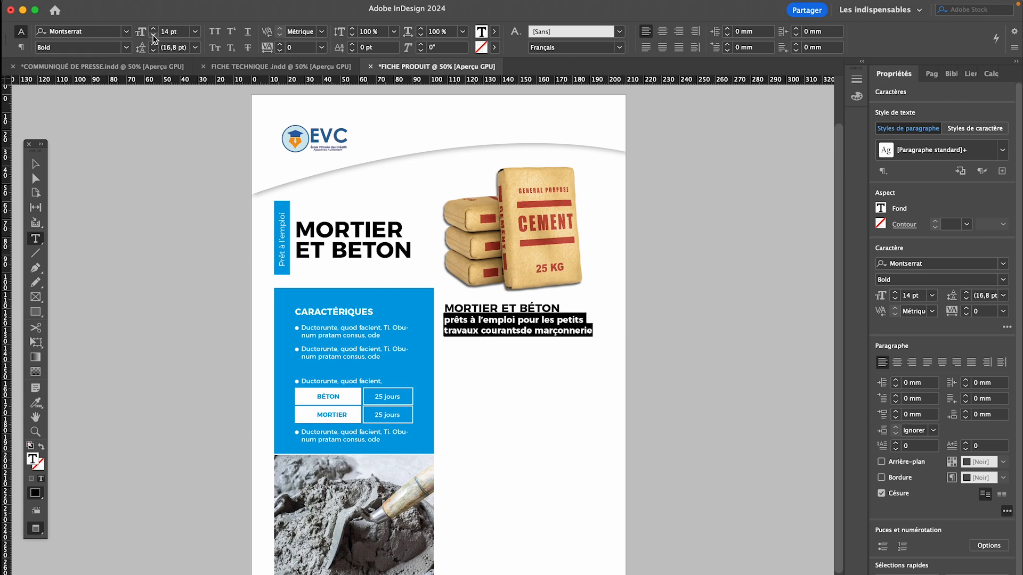
pyautogui.click(544, 325)
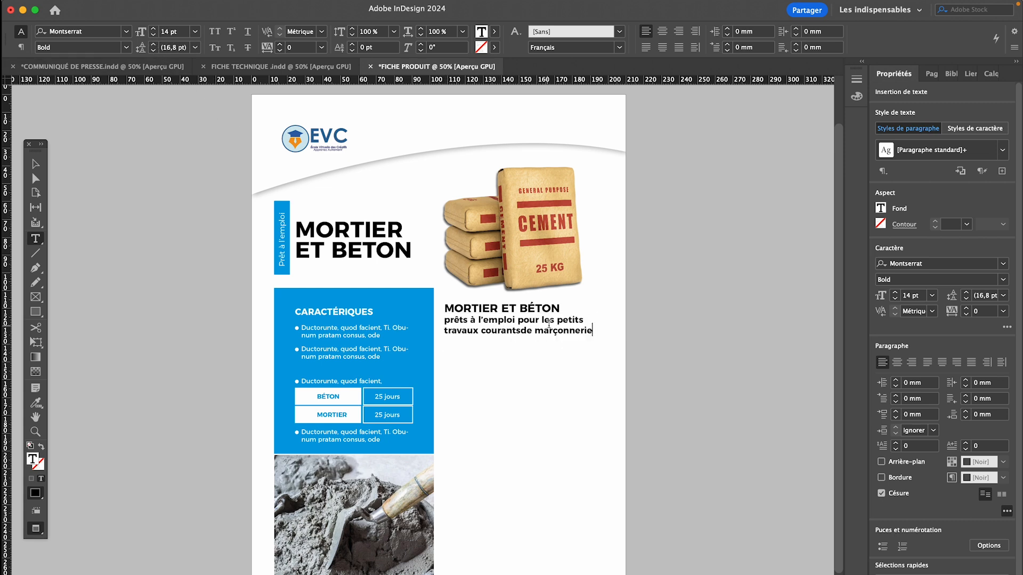
# Step: Color the heading "MORTIER ET BÉTON" above the description with the C=100 M=0 J=0 N=0 swatch
pyautogui.moveTo(561, 309); pyautogui.dragTo(444, 309)
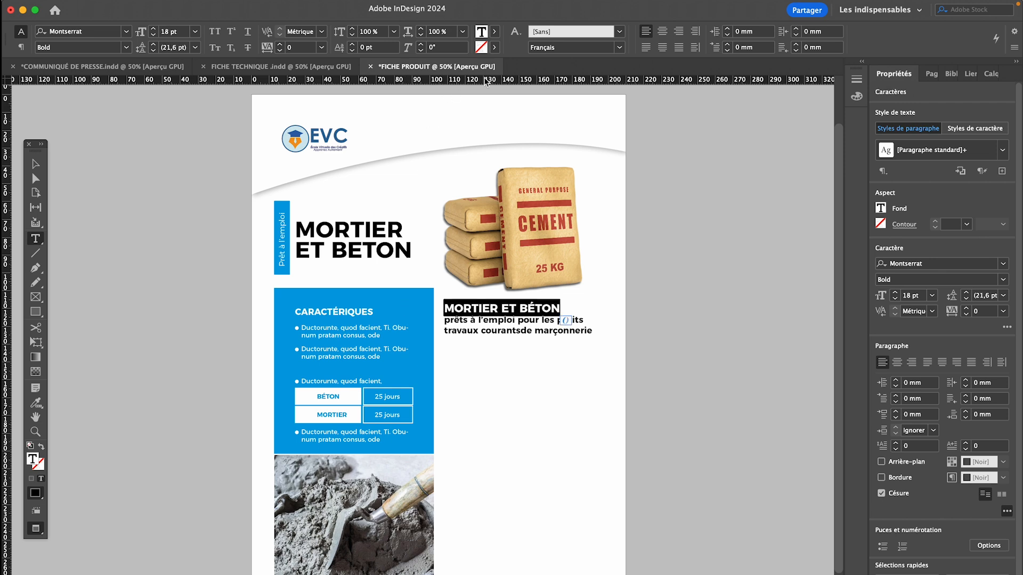
pyautogui.click(493, 35)
pyautogui.click(410, 122)
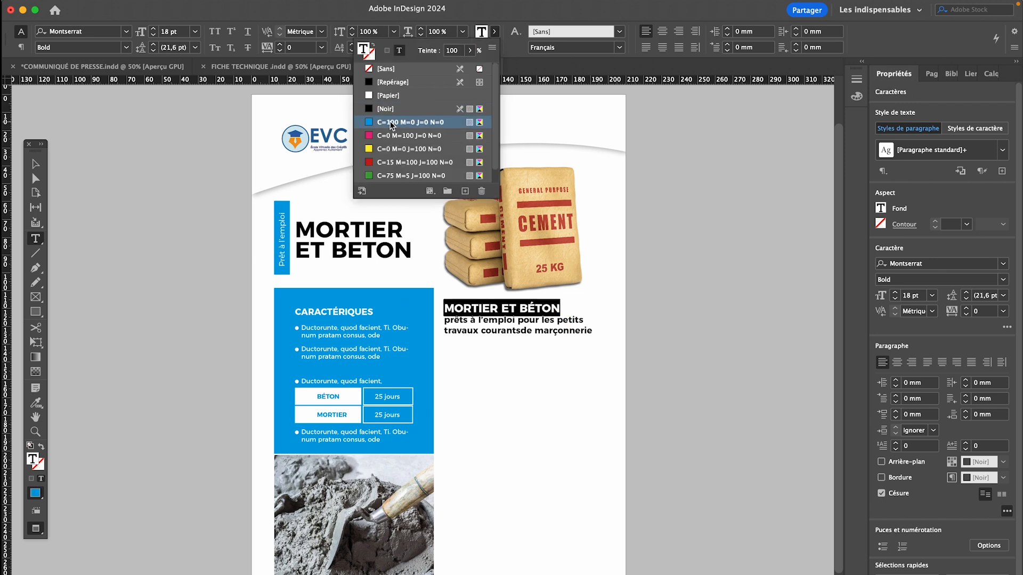
# Step: Shorten the description's text frame so its bottom edge sits just below the last line, and deselect it
pyautogui.click(35, 163)
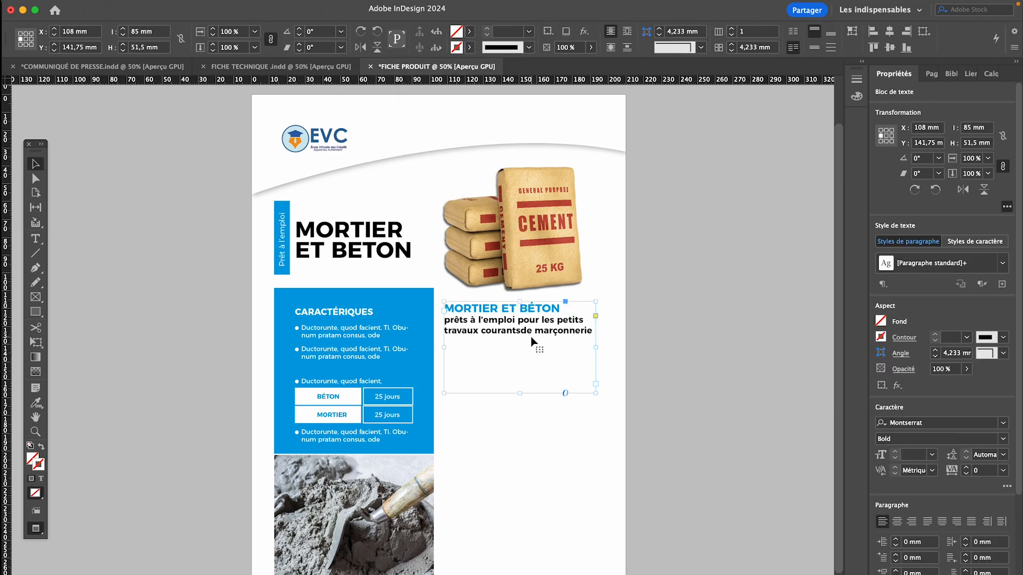
pyautogui.moveTo(519, 392); pyautogui.dragTo(509, 338)
pyautogui.click(525, 385)
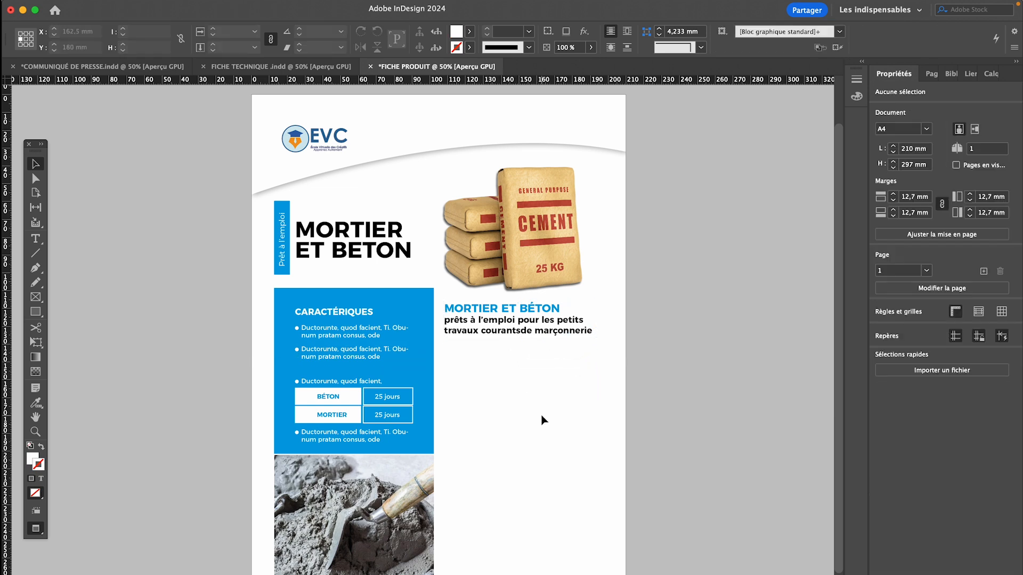
# Step: Draw a rectangle about 83 × 14.5 mm below the description and fill it with C=100 M=0 J=0 N=0
pyautogui.scroll(-1, 543, 420)
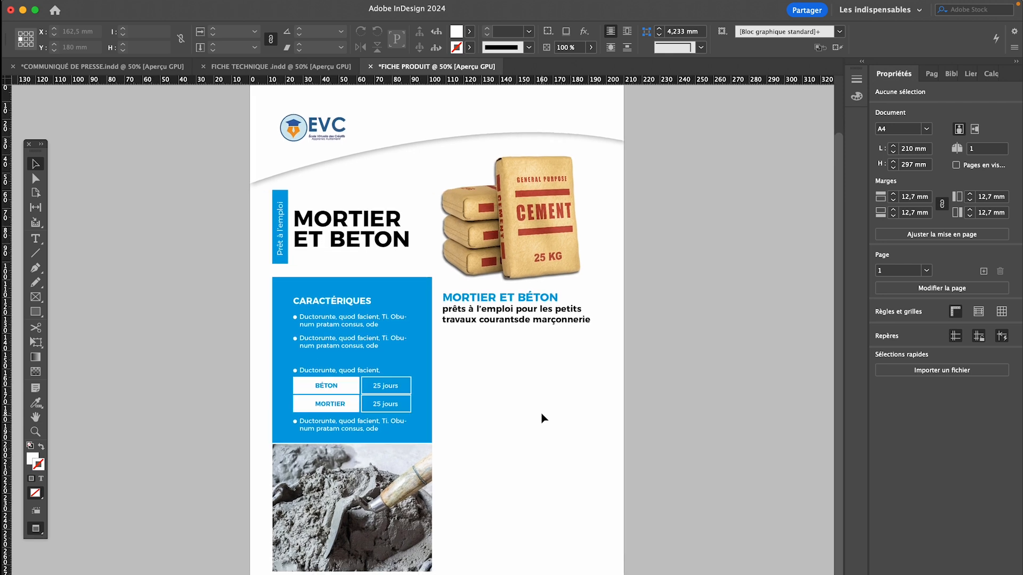
pyautogui.scroll(-3, 526, 450)
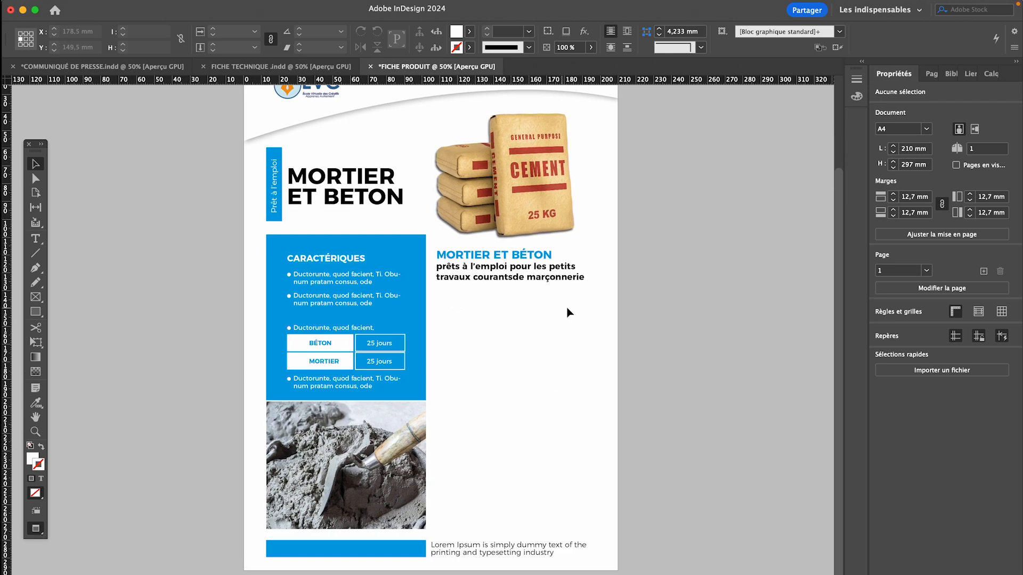
pyautogui.click(36, 312)
pyautogui.moveTo(440, 291); pyautogui.dragTo(588, 318)
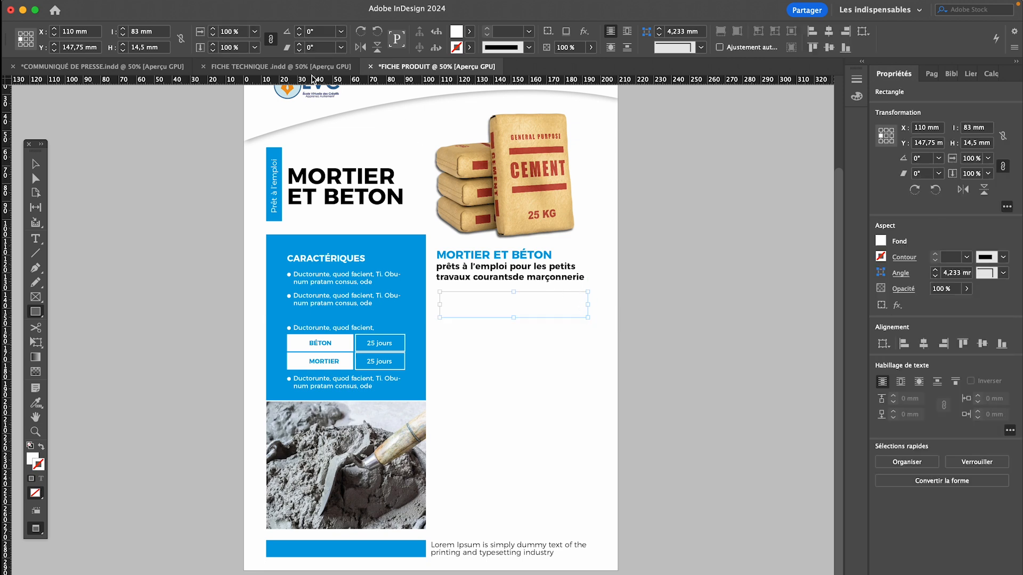
pyautogui.click(467, 32)
pyautogui.click(381, 123)
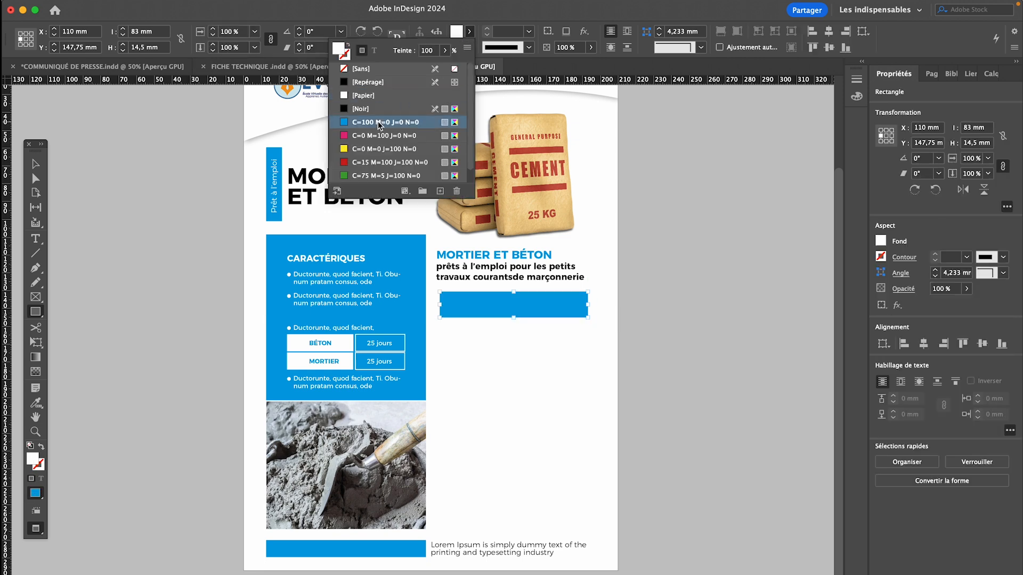
# Step: Apply the Arrondi corner shape to the blue rectangle and unlink its four corner sizes in the corner options
pyautogui.click(1003, 274)
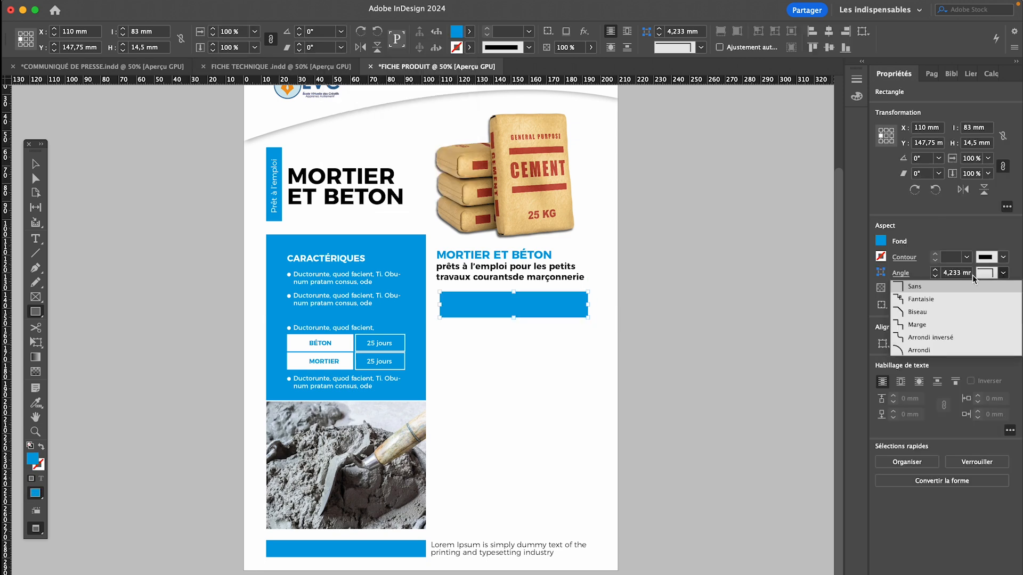
pyautogui.click(919, 350)
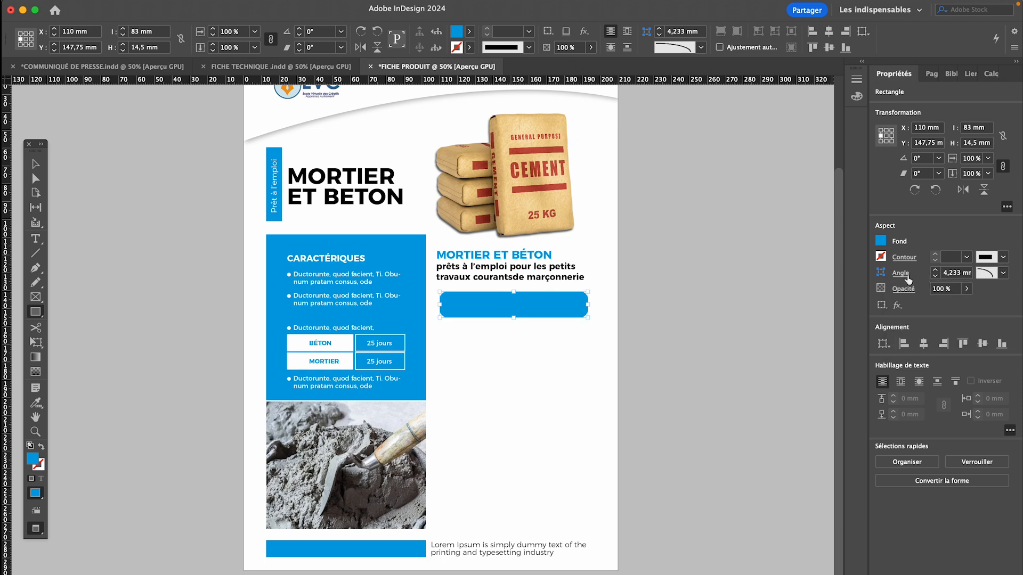
pyautogui.click(904, 276)
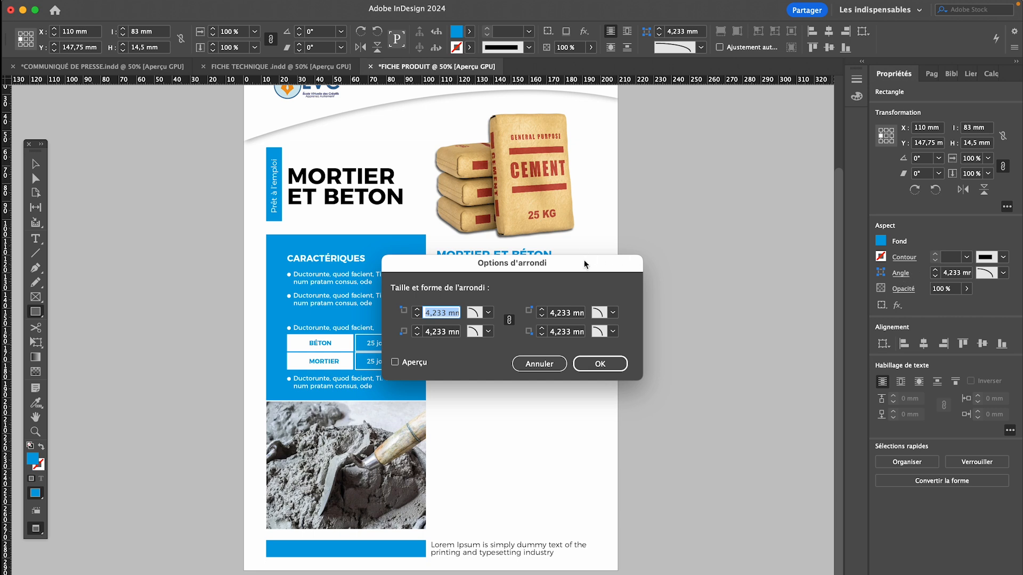
pyautogui.moveTo(586, 264); pyautogui.dragTo(773, 150)
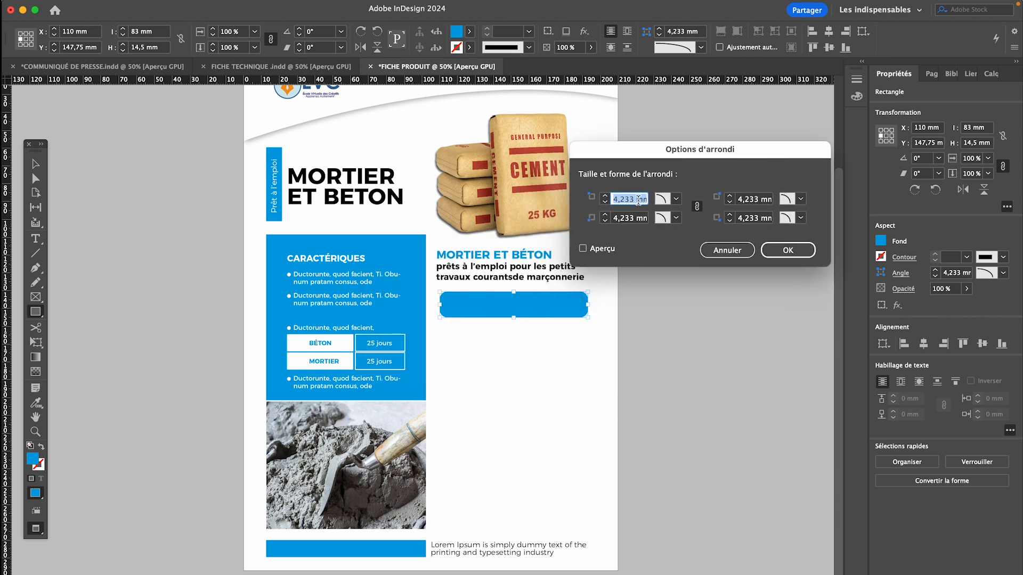
pyautogui.click(696, 206)
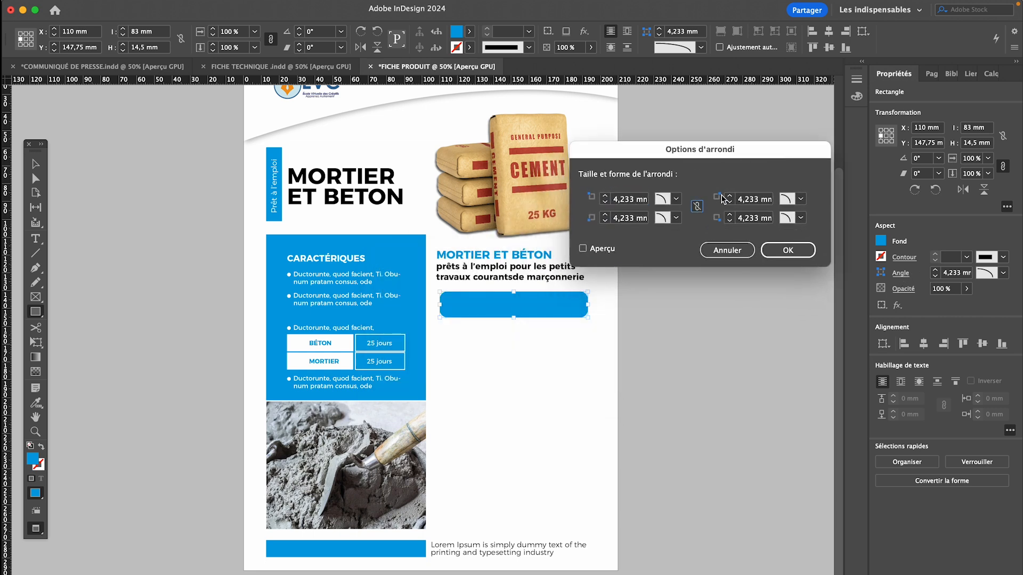
pyautogui.click(697, 206)
# Step: Set the rectangle's two bottom corner radii to 0 mm with the preview turned on
pyautogui.click(635, 218)
pyautogui.doubleClick(629, 199)
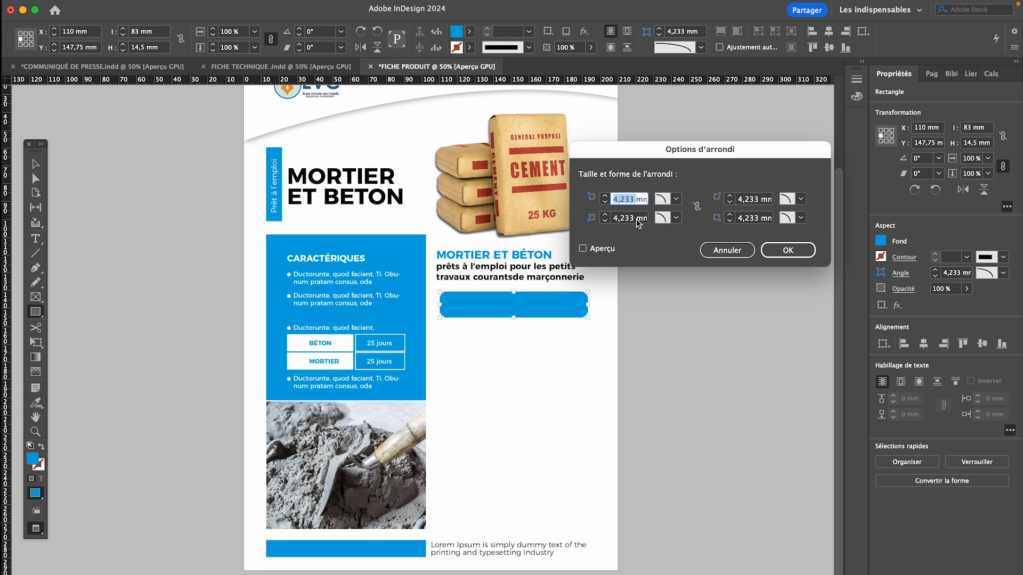
pyautogui.click(638, 219)
pyautogui.write('0')
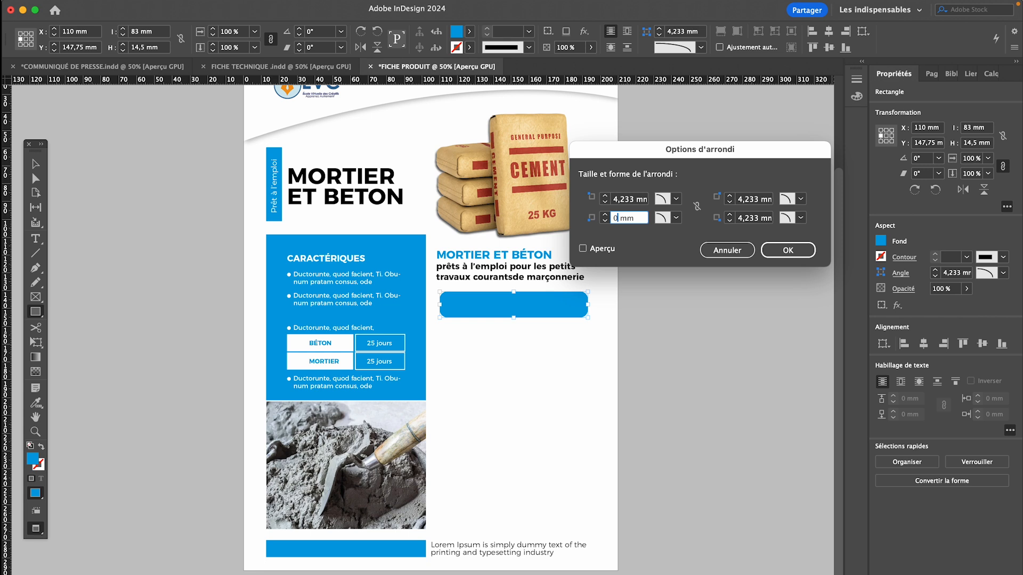
pyautogui.click(583, 249)
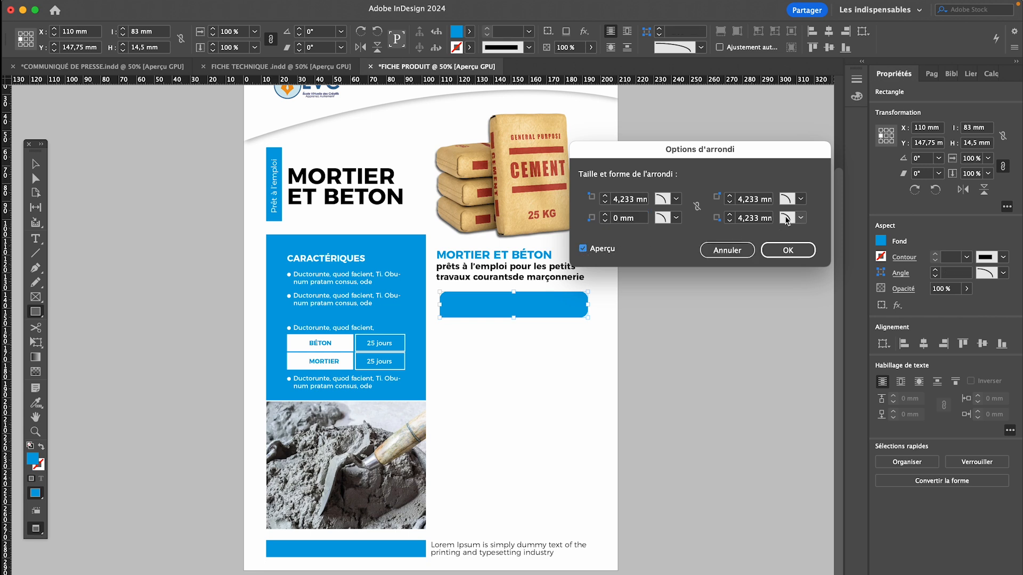
pyautogui.doubleClick(761, 218)
pyautogui.write('0')
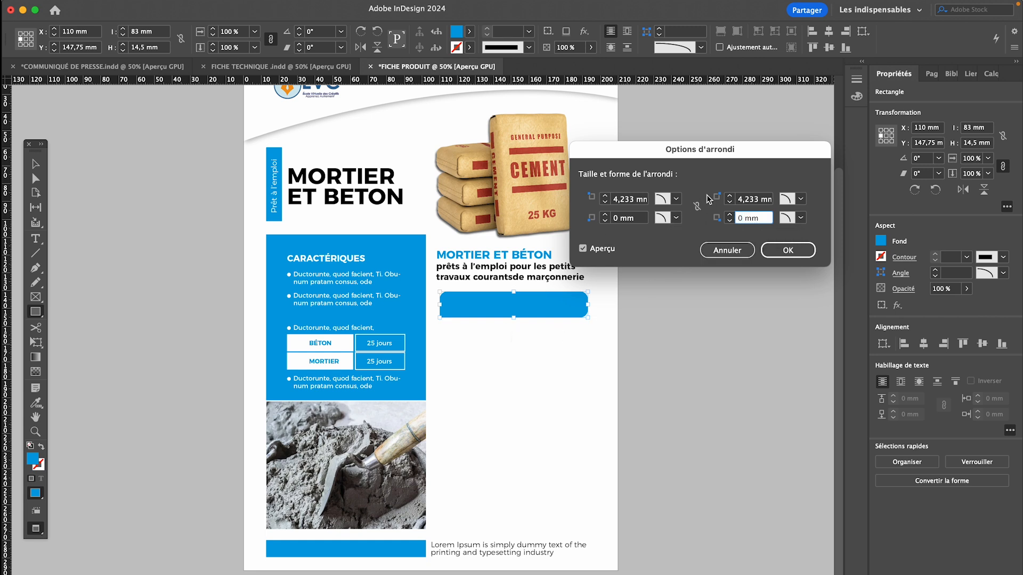
pyautogui.click(585, 254)
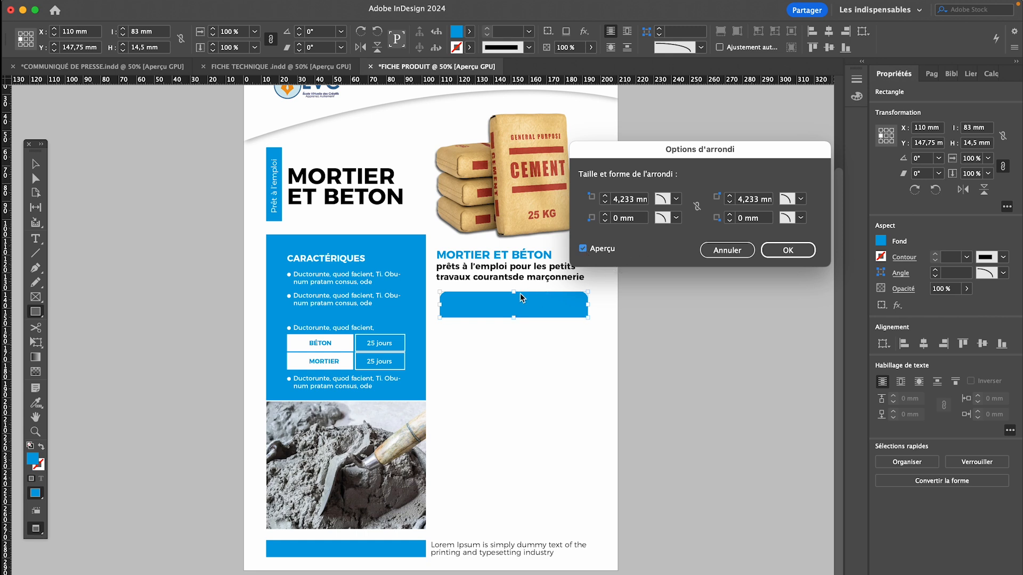
# Step: Increase the rectangle's top-left corner radius to 10 mm and the top-right radius to match, apply the options and deselect the rectangle
pyautogui.click(607, 197)
pyautogui.click(606, 196)
pyautogui.click(606, 197)
pyautogui.click(729, 197)
pyautogui.click(729, 197)
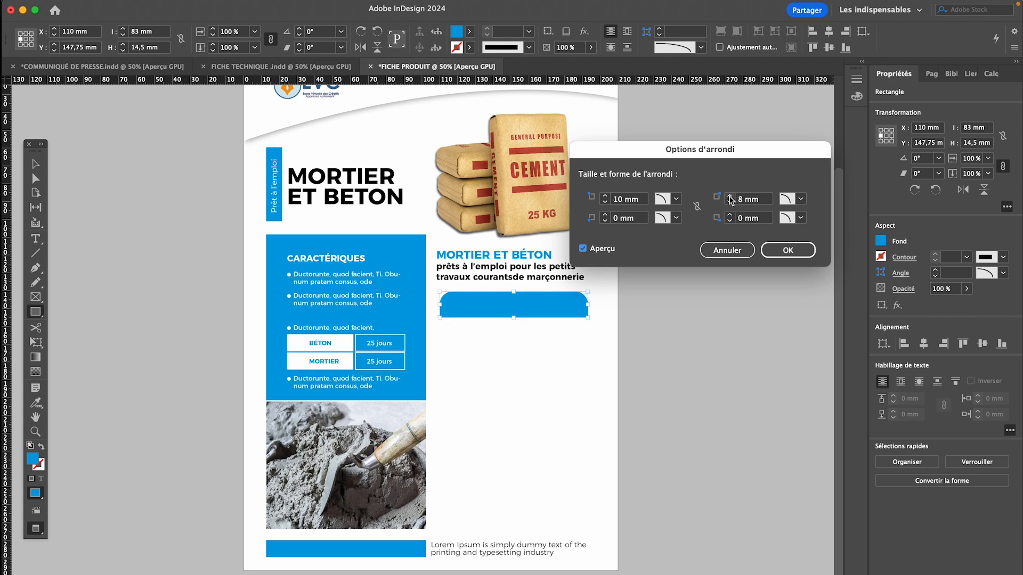
pyautogui.click(730, 197)
pyautogui.click(730, 197)
pyautogui.click(730, 196)
pyautogui.click(787, 250)
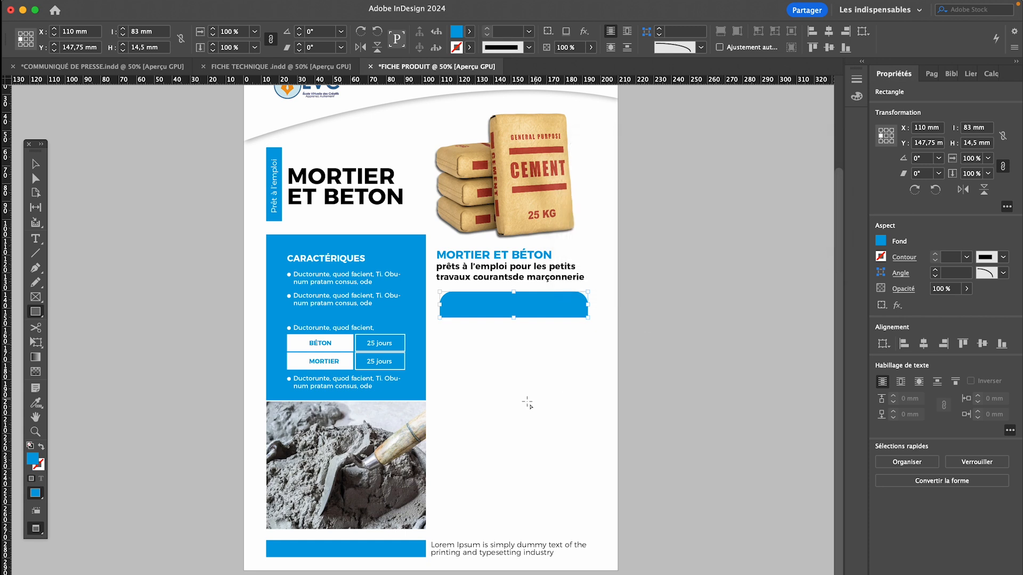
pyautogui.click(534, 400)
pyautogui.click(566, 331)
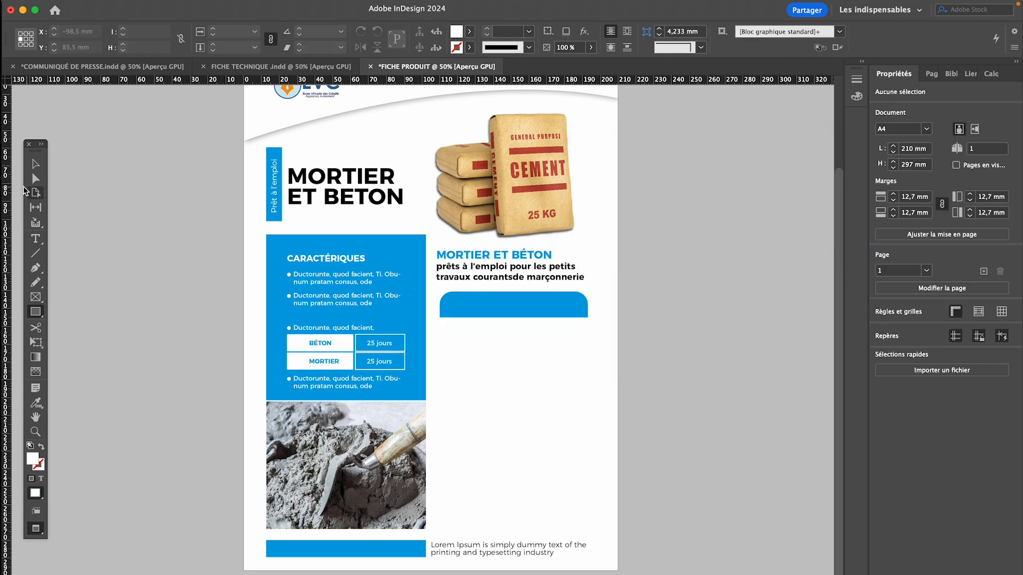
pyautogui.click(32, 167)
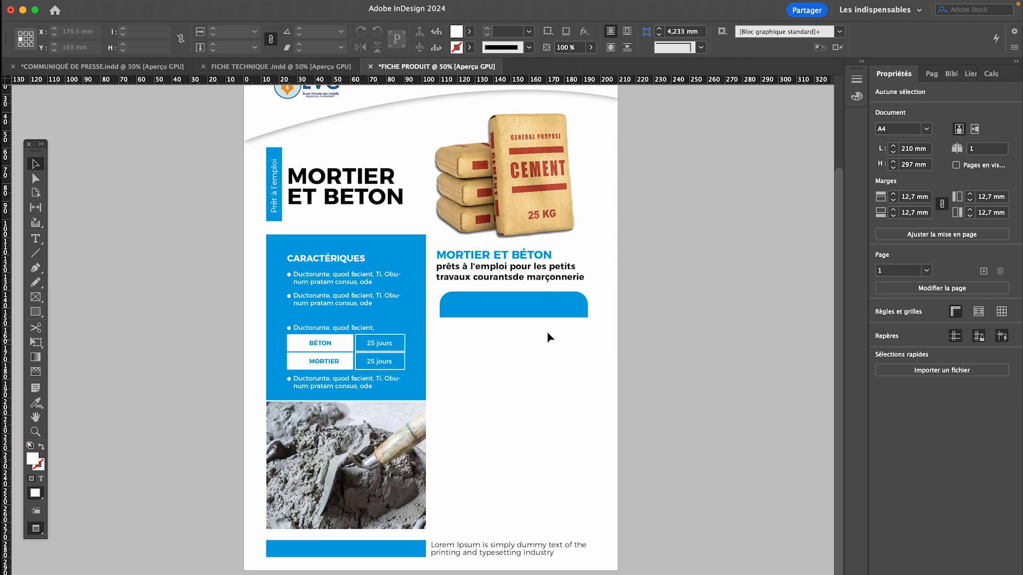
# Step: Reduce the height of the blue round-topped rectangle to about 9.5 mm by raising its lower edge
pyautogui.click(526, 312)
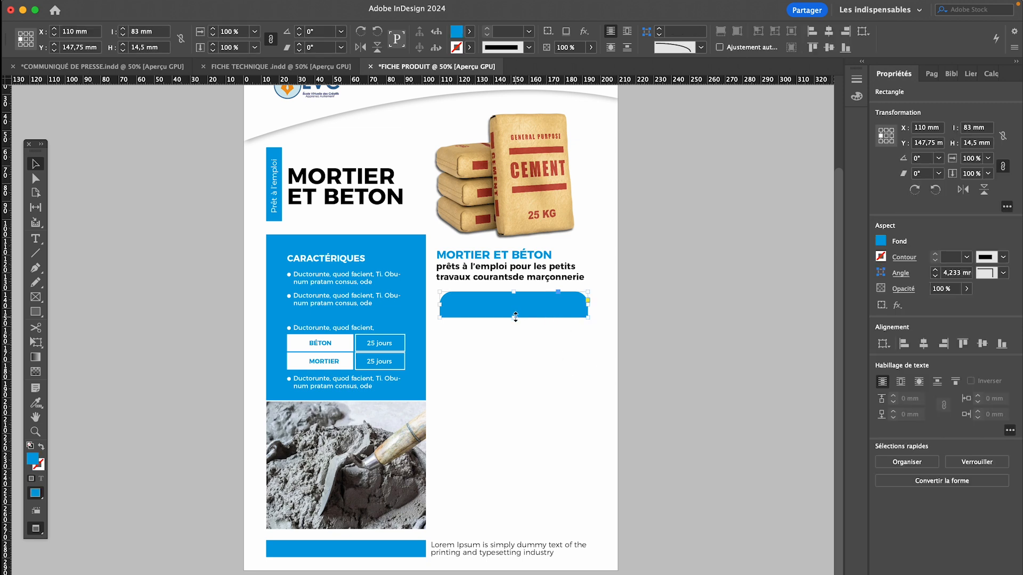
pyautogui.moveTo(515, 317); pyautogui.dragTo(515, 309)
pyautogui.click(521, 341)
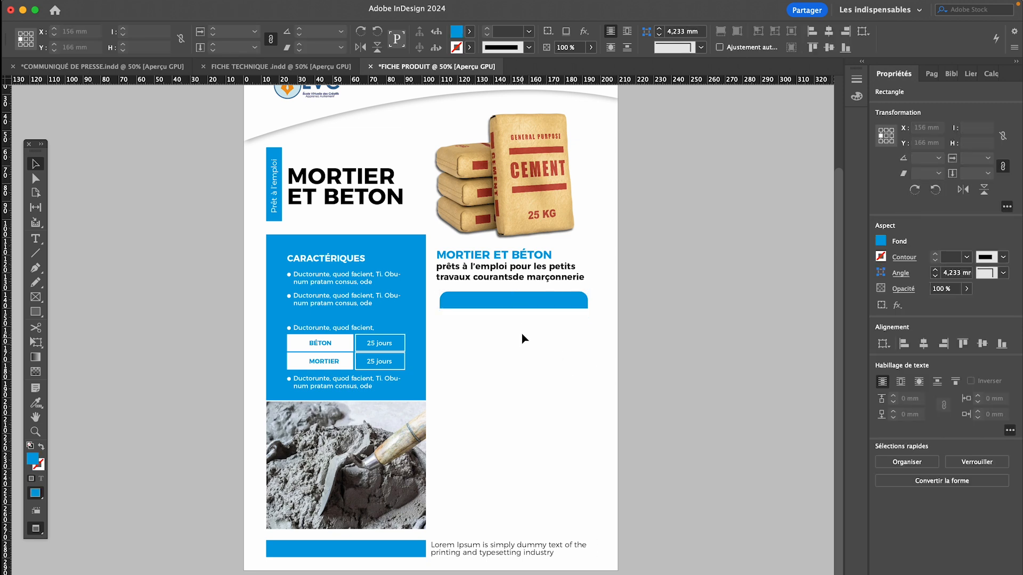
pyautogui.click(517, 309)
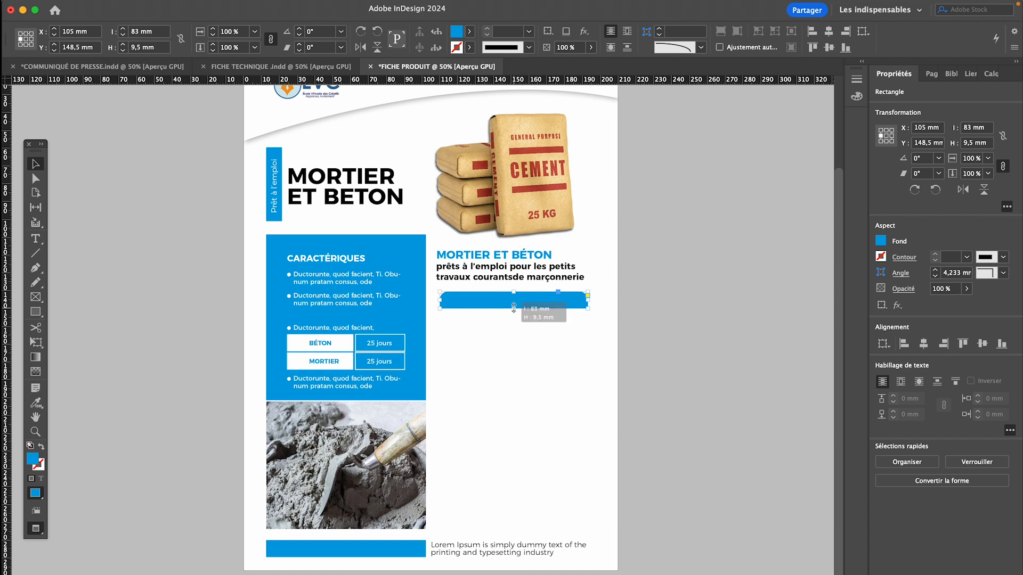
pyautogui.click(500, 288)
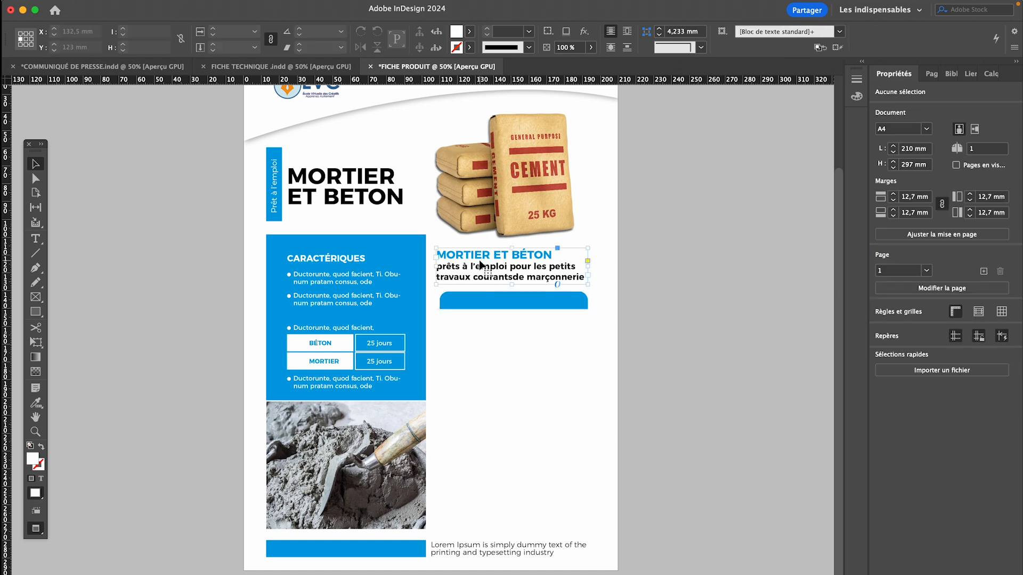
# Step: Duplicate the description text frame below the blue block and delete the copy's black lines, keeping only the title line
pyautogui.click(481, 267)
pyautogui.moveTo(479, 260); pyautogui.dragTo(511, 349)
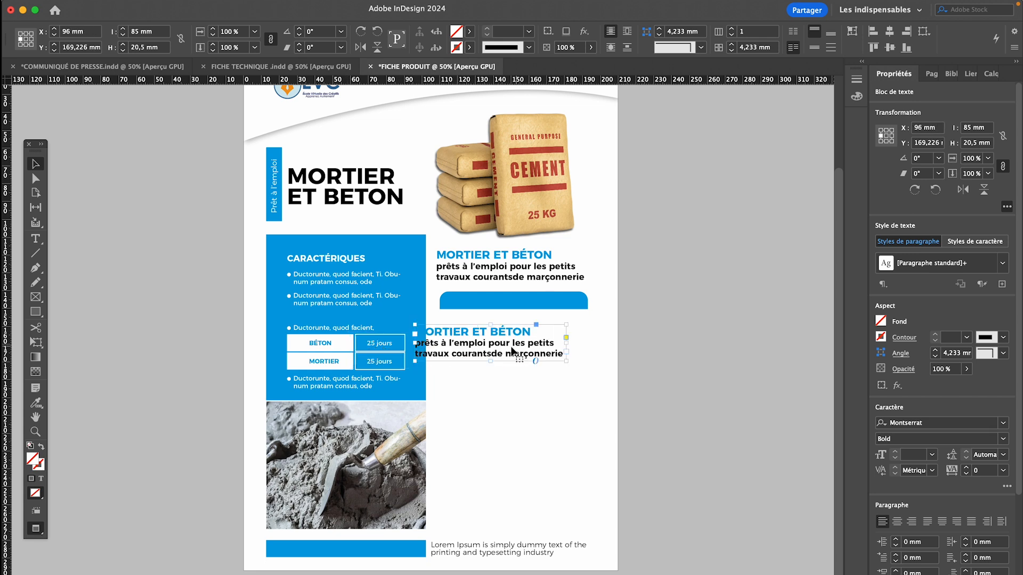
pyautogui.doubleClick(493, 342)
pyautogui.moveTo(412, 342); pyautogui.dragTo(629, 363)
pyautogui.press('BackSpace')
# Step: Replace the title text in the duplicated frame with "ATOUTS PRODUIT"
pyautogui.press('super+a')
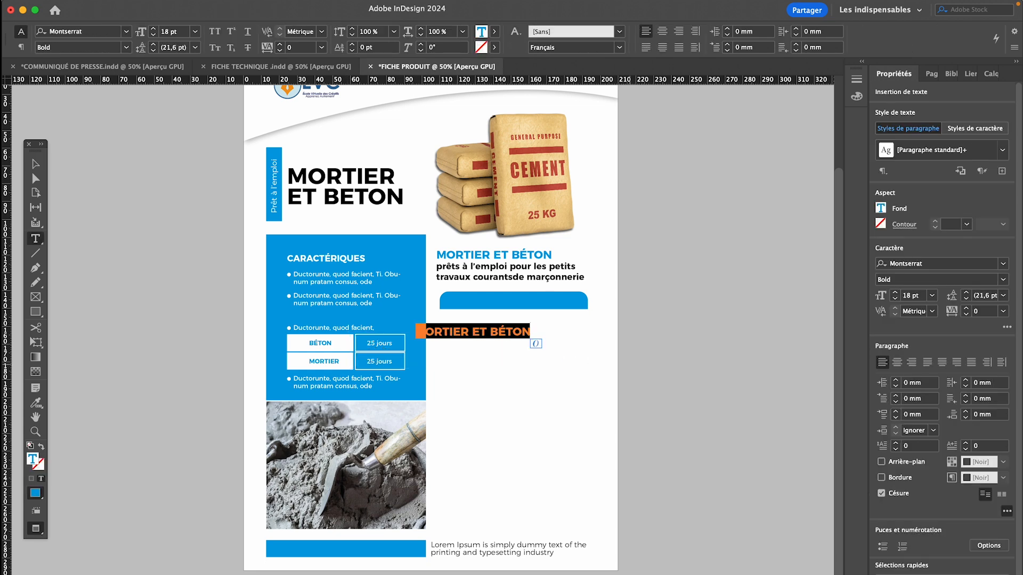
pyautogui.press('BackSpace')
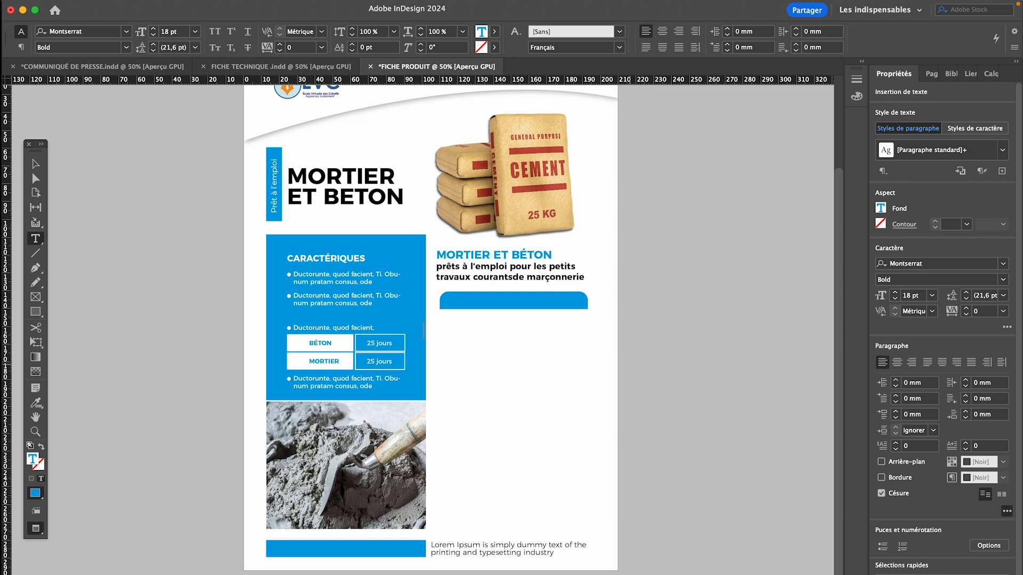
pyautogui.write('TOUR')
pyautogui.write('S PROD')
pyautogui.write('UIT')
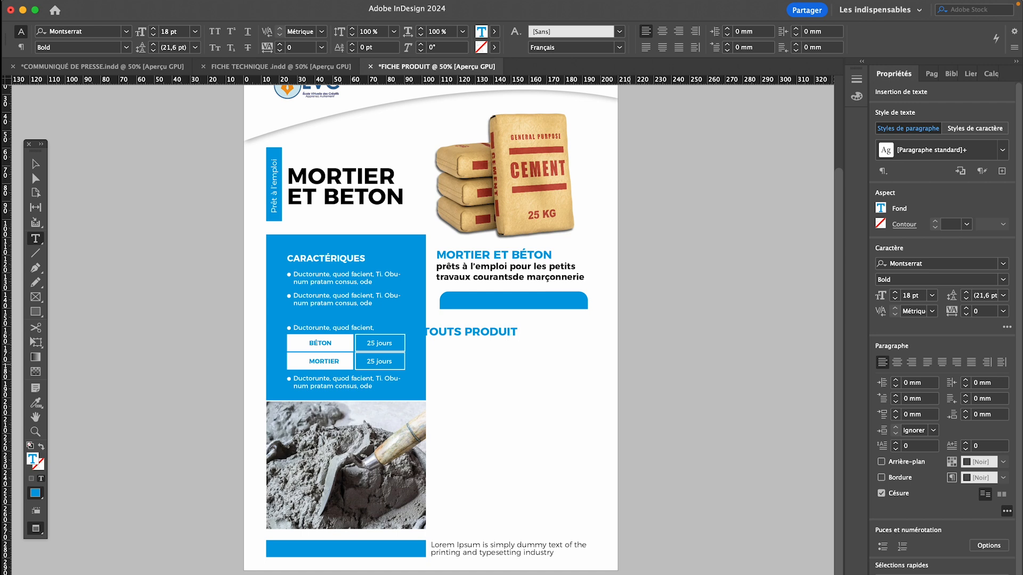
# Step: Move the "ATOUTS PRODUIT" frame onto the blue block and set its text colour to [Papier]
pyautogui.click(36, 170)
pyautogui.moveTo(479, 335); pyautogui.dragTo(523, 308)
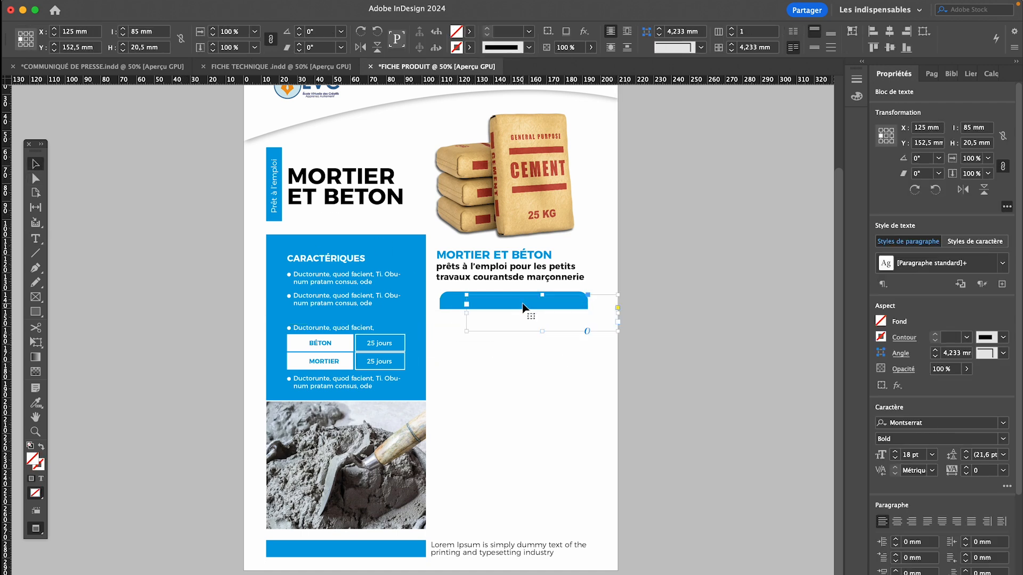
pyautogui.doubleClick(523, 308)
pyautogui.press('super+a')
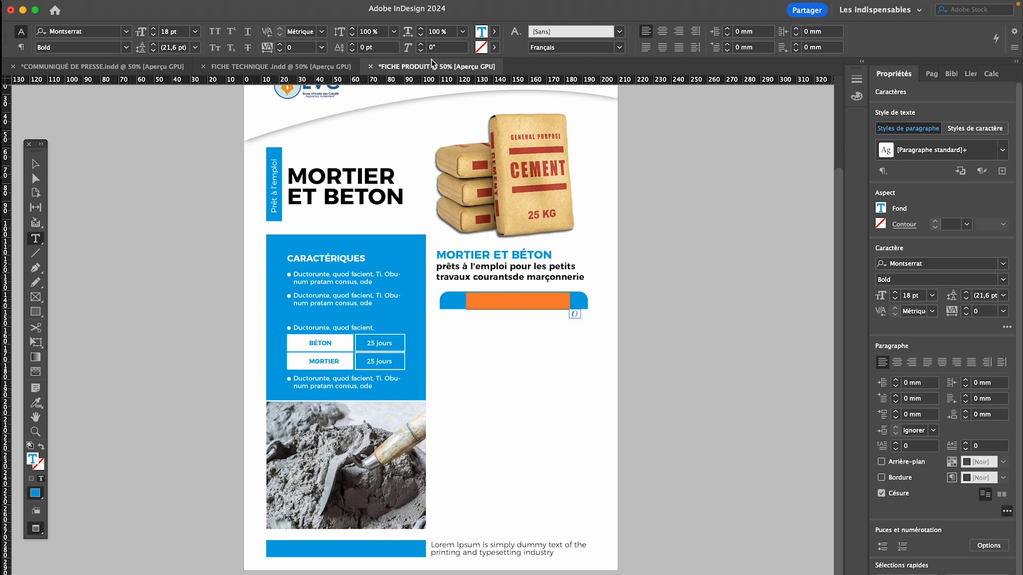
pyautogui.click(494, 31)
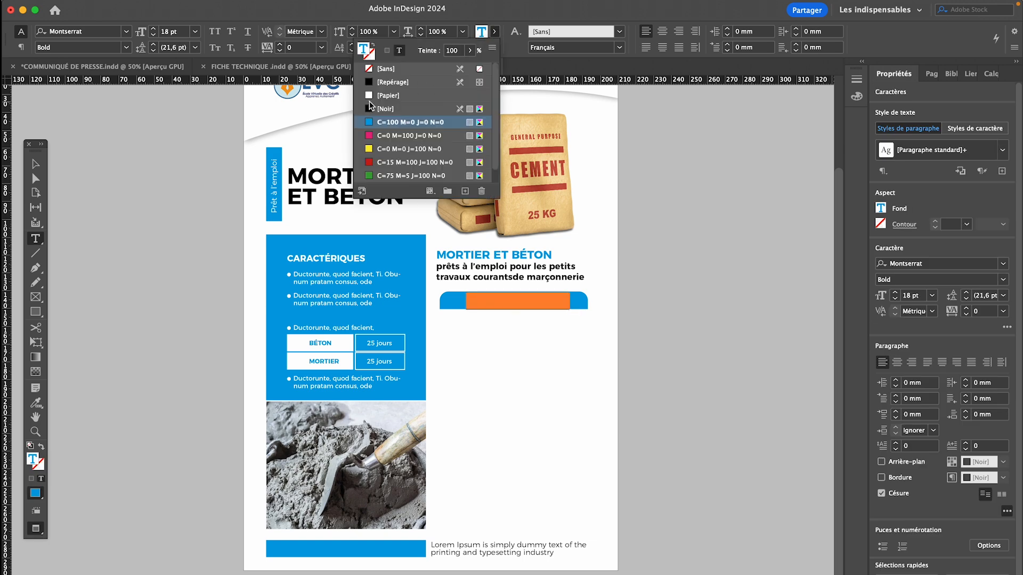
pyautogui.click(372, 96)
pyautogui.click(36, 164)
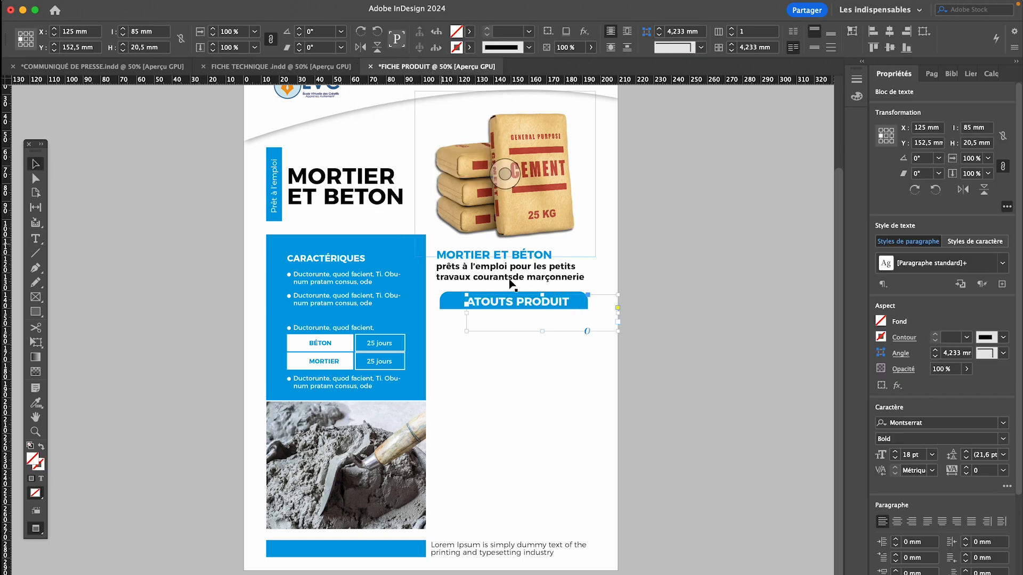
# Step: Shrink the "ATOUTS PRODUIT" frame to about 60 × 8.1 mm and set its text size to 15 pt
pyautogui.moveTo(542, 331); pyautogui.dragTo(554, 309)
pyautogui.moveTo(618, 307); pyautogui.dragTo(574, 308)
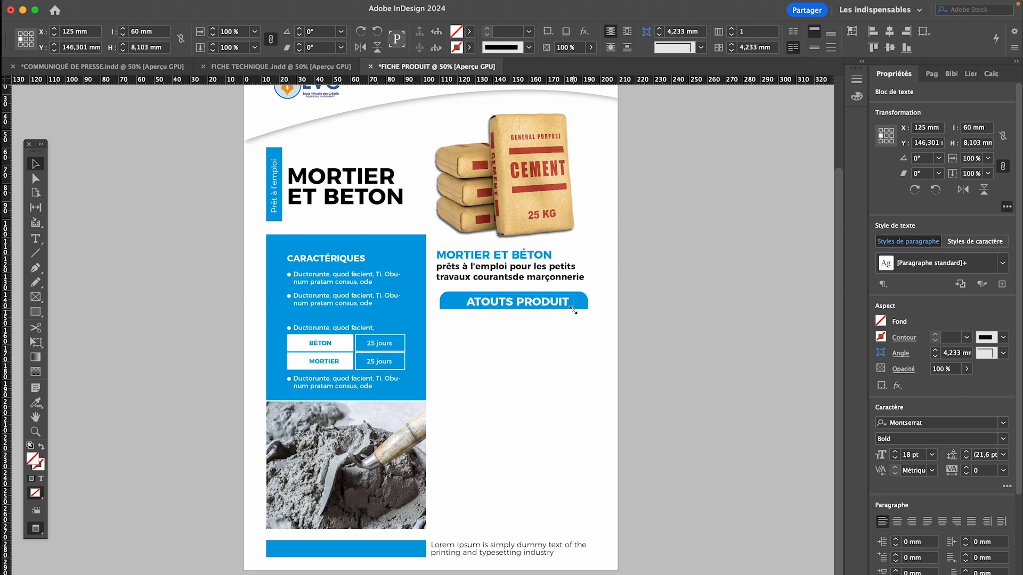
pyautogui.doubleClick(534, 300)
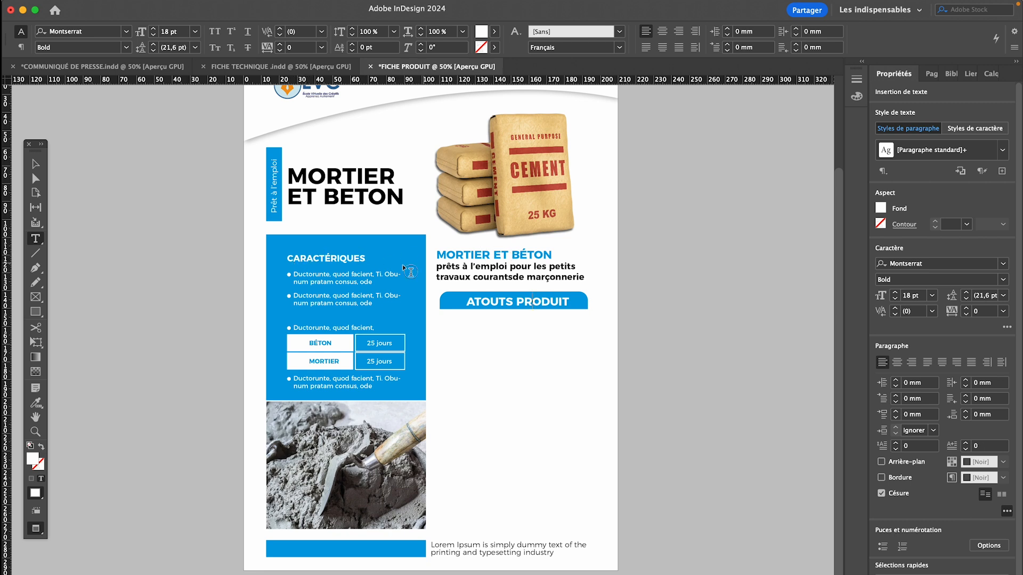
pyautogui.click(482, 254)
pyautogui.tripleClick(492, 297)
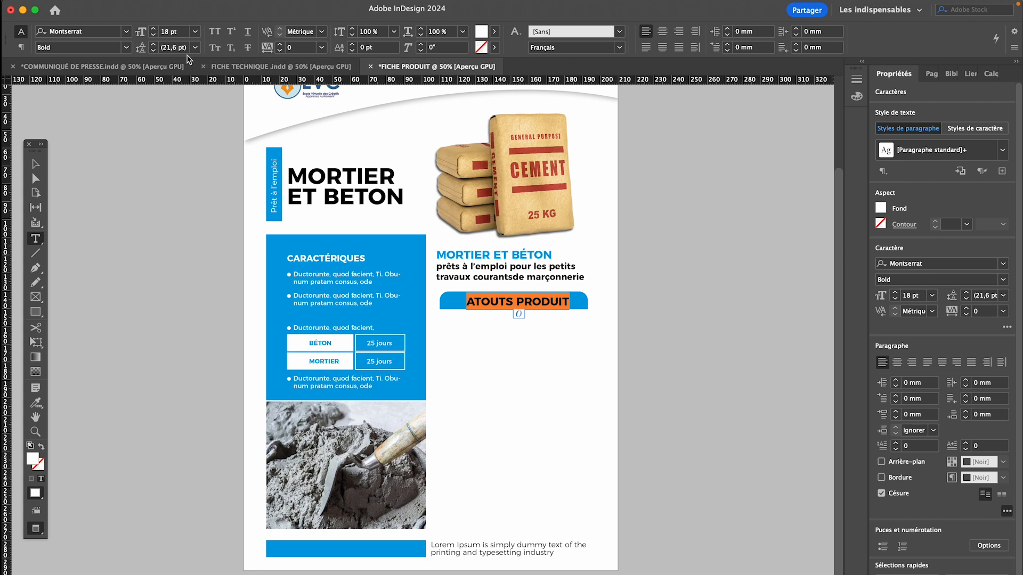
pyautogui.click(153, 35)
pyautogui.click(153, 35)
pyautogui.click(153, 35)
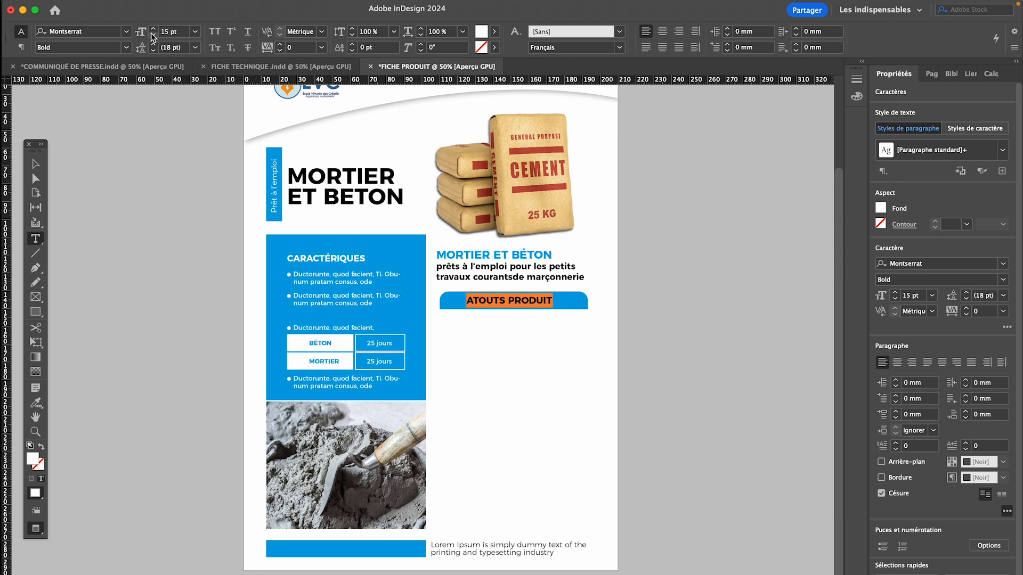
# Step: Tighten the "ATOUTS PRODUIT" frame to about 49.5 × 6.25 mm and centre it on the blue block
pyautogui.click(35, 164)
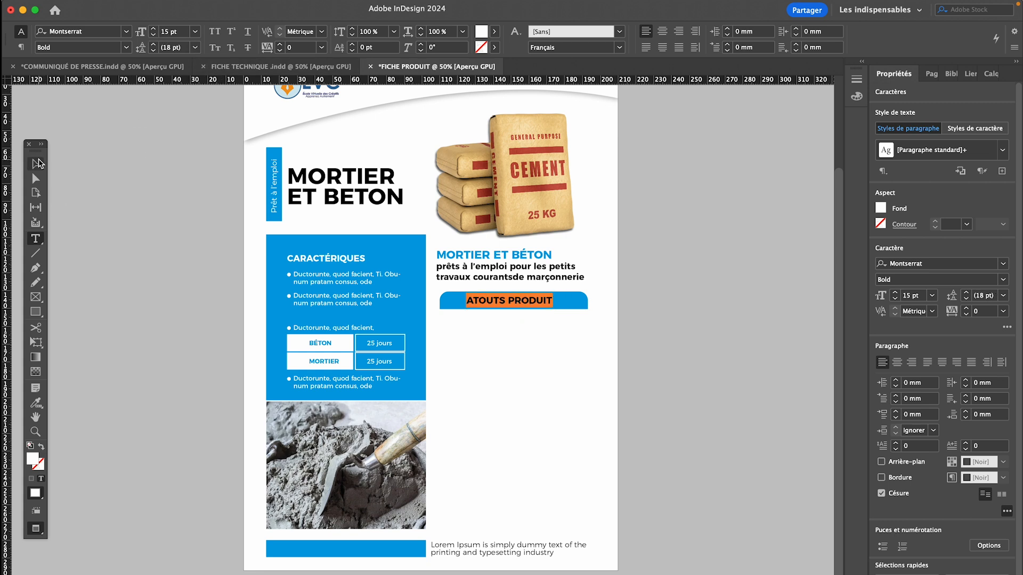
pyautogui.click(543, 312)
pyautogui.click(569, 307)
pyautogui.moveTo(573, 308); pyautogui.dragTo(503, 308)
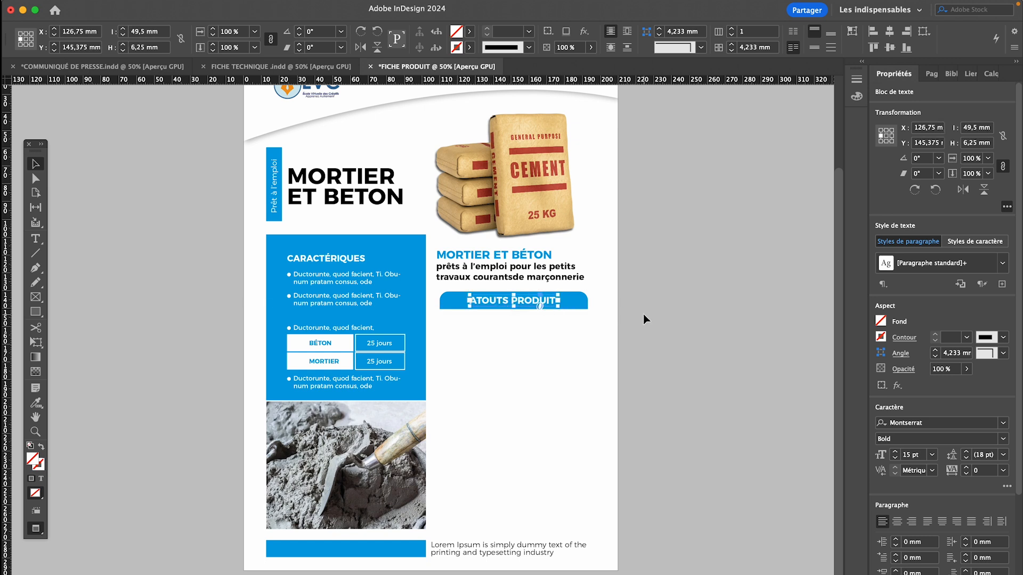
pyautogui.click(634, 323)
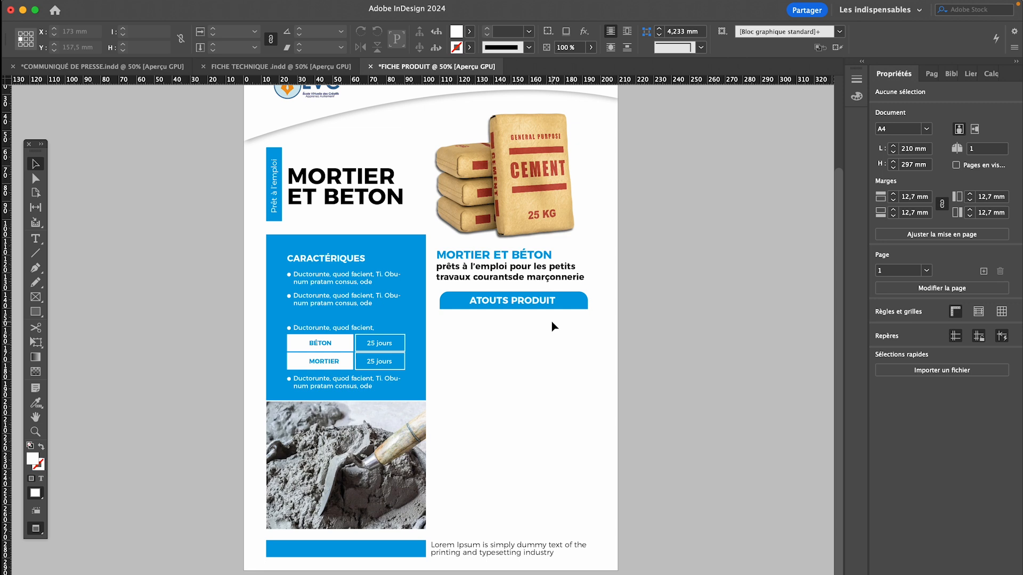
# Step: Move the blue block and its title together so they line up with the left edge of the description text
pyautogui.press('w')
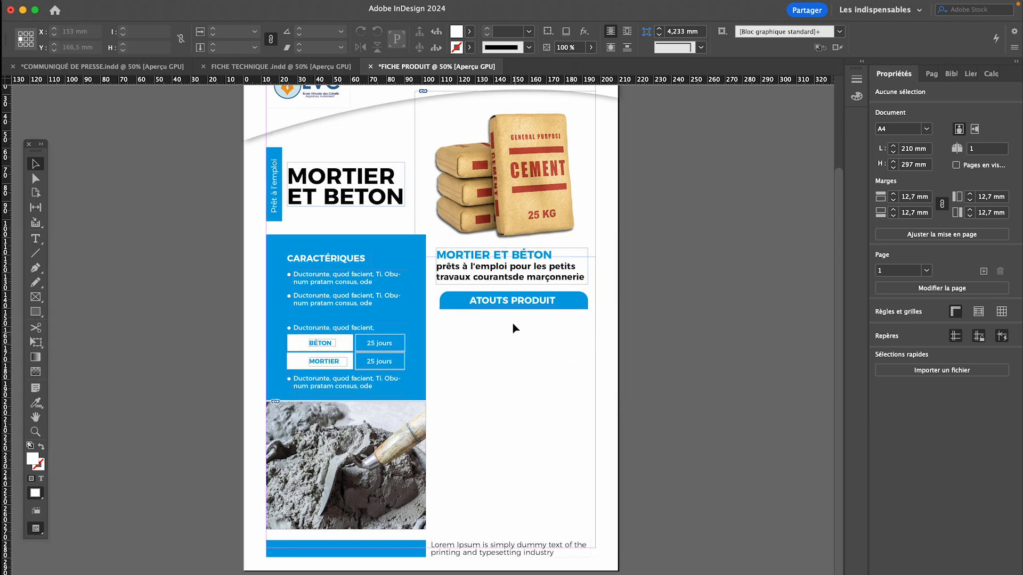
pyautogui.click(510, 296)
pyautogui.moveTo(515, 307); pyautogui.dragTo(511, 309)
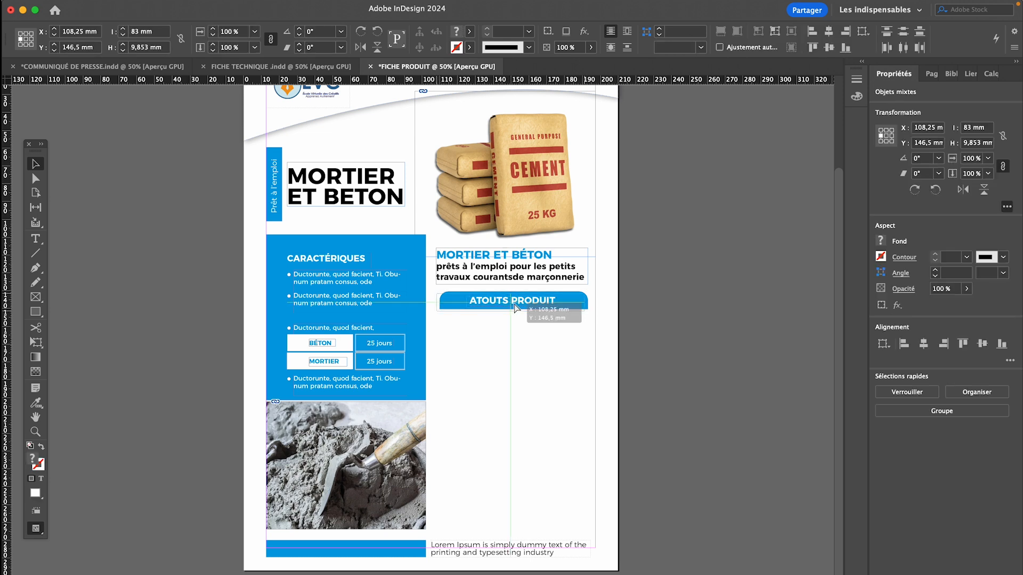
pyautogui.click(525, 370)
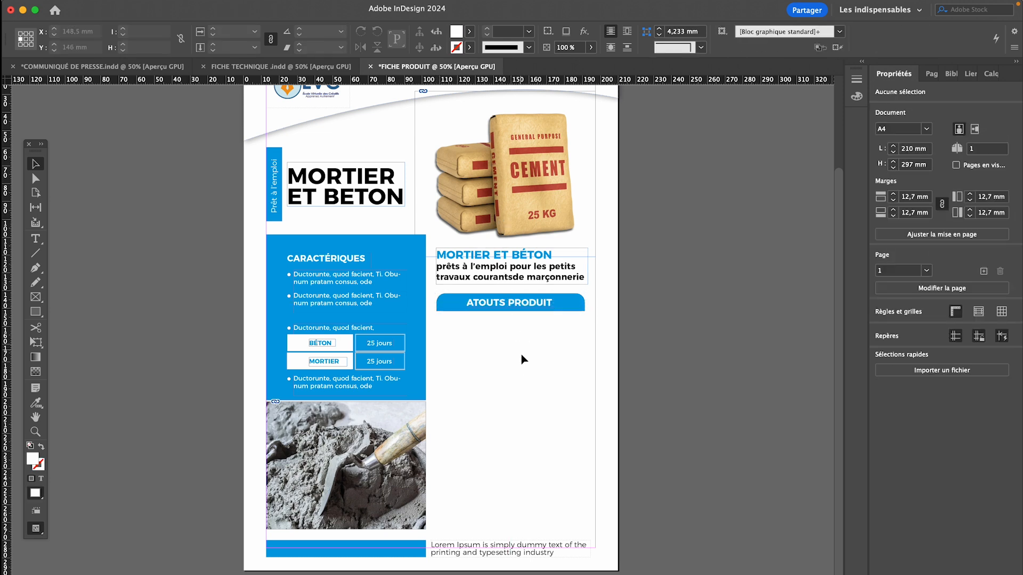
pyautogui.press('w')
# Step: Draw a text frame about 83 mm wide below the "ATOUTS PRODUIT" header and fill it with placeholder text
pyautogui.click(534, 272)
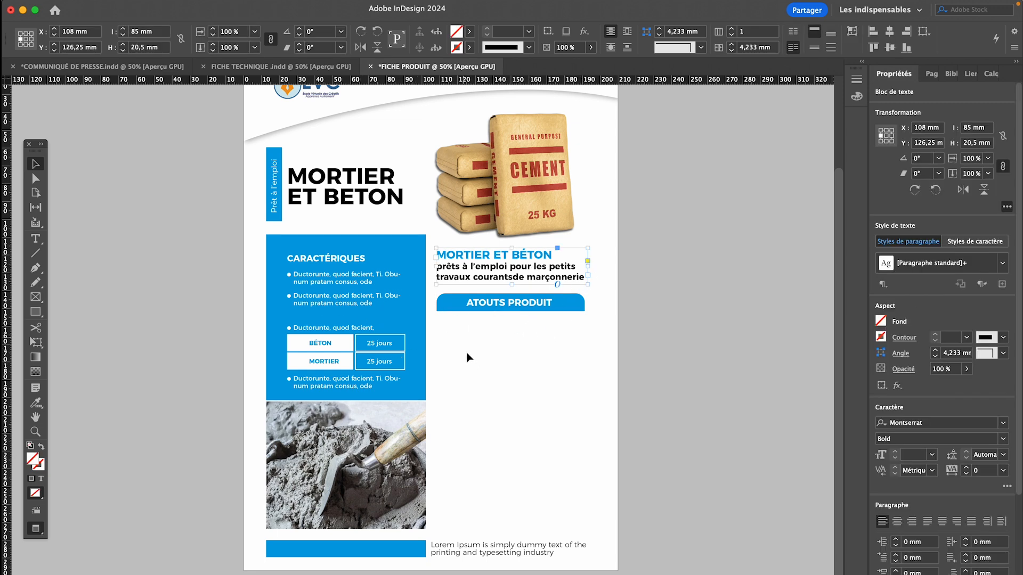
pyautogui.click(37, 242)
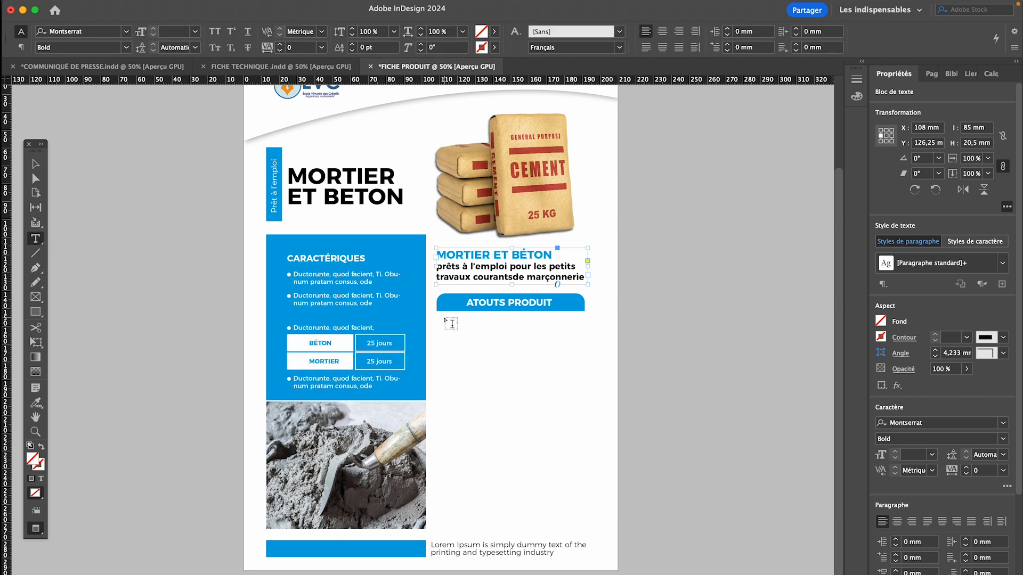
pyautogui.moveTo(438, 317); pyautogui.dragTo(583, 443)
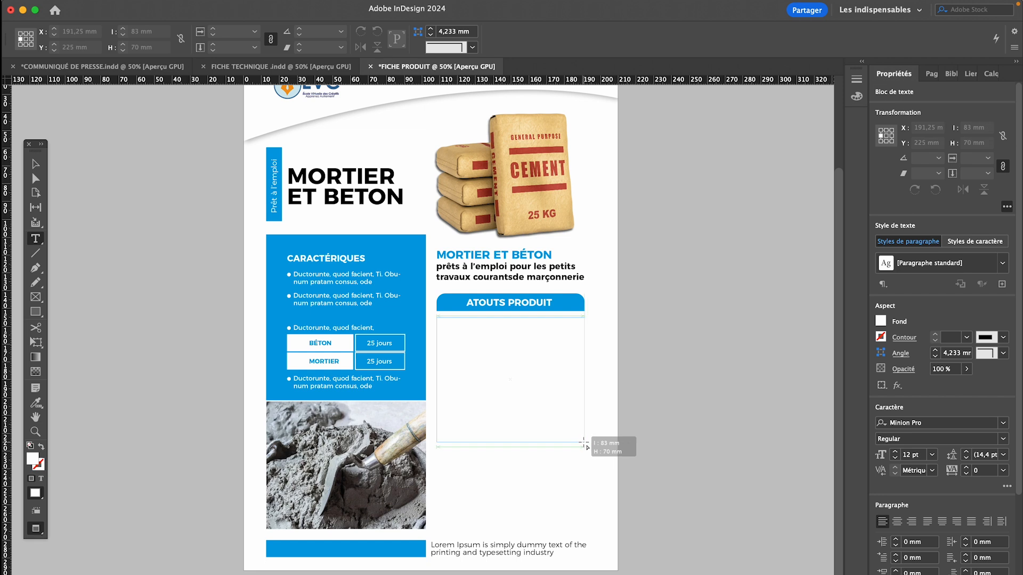
pyautogui.moveTo(584, 443); pyautogui.dragTo(586, 467)
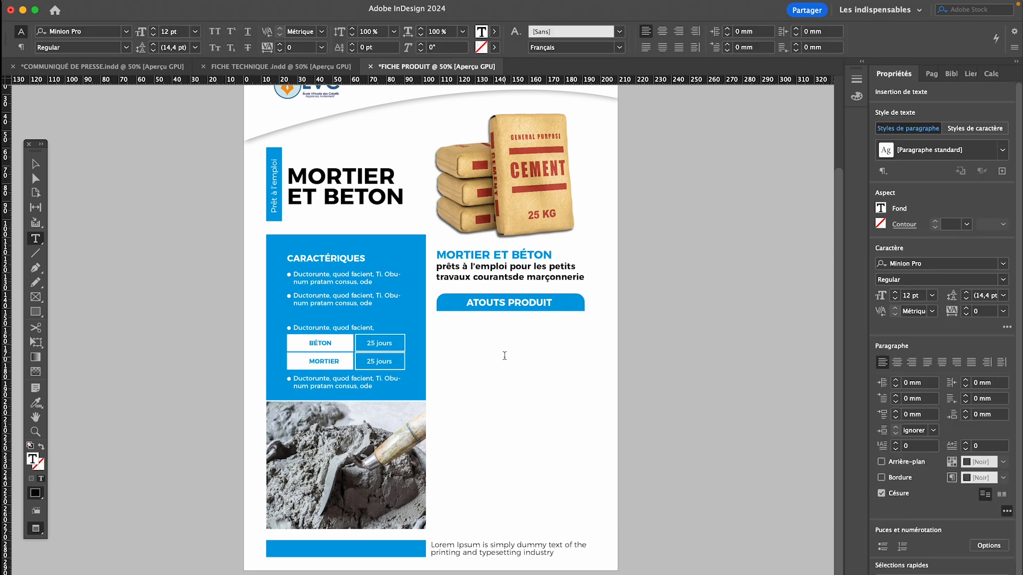
pyautogui.moveTo(240, 6)
pyautogui.click(196, 6)
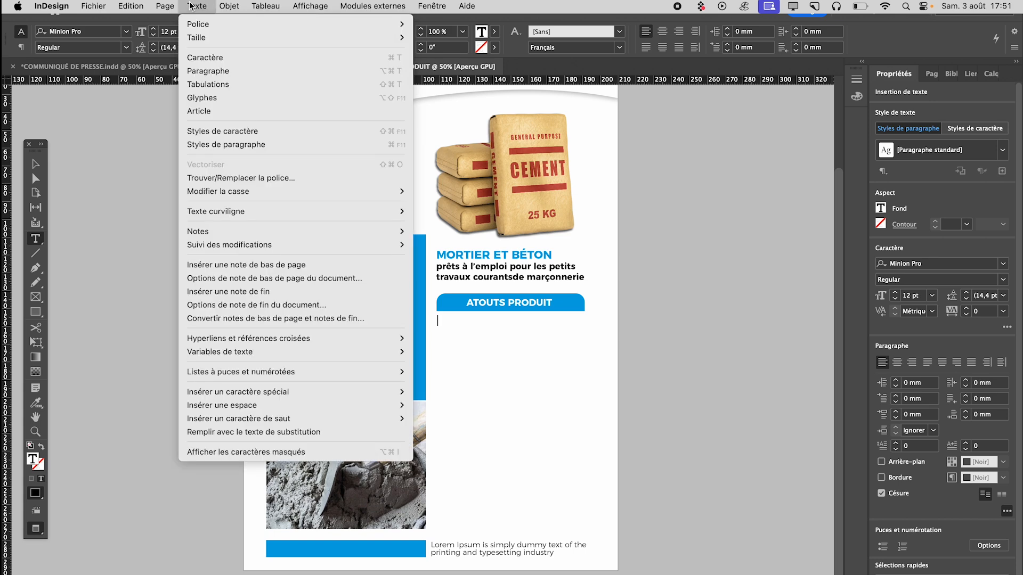
pyautogui.click(254, 432)
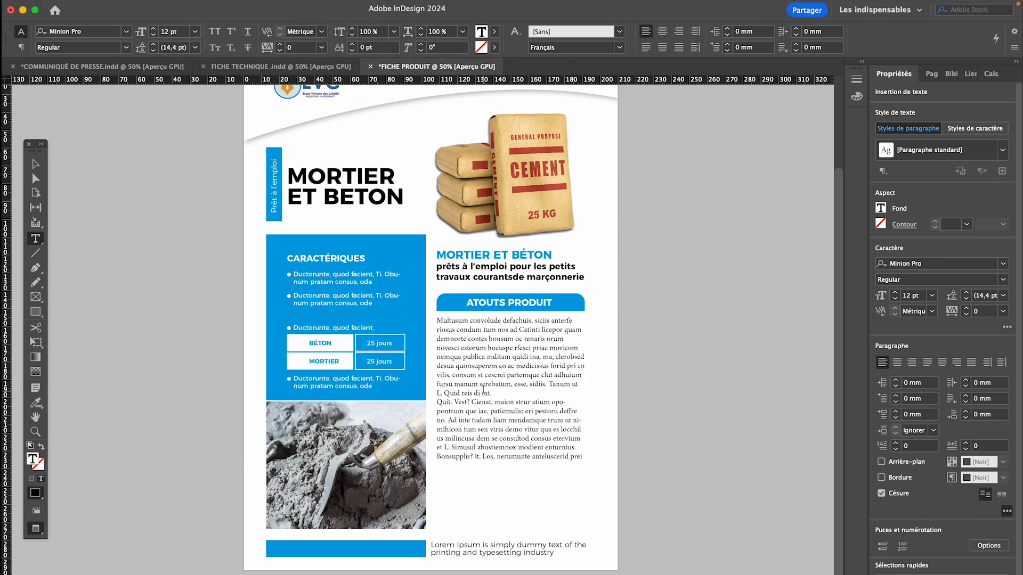
# Step: Delete the placeholder text following "Quit." and set the remaining body text to Montserrat Regular
pyautogui.moveTo(457, 402); pyautogui.dragTo(583, 460)
pyautogui.press('BackSpace')
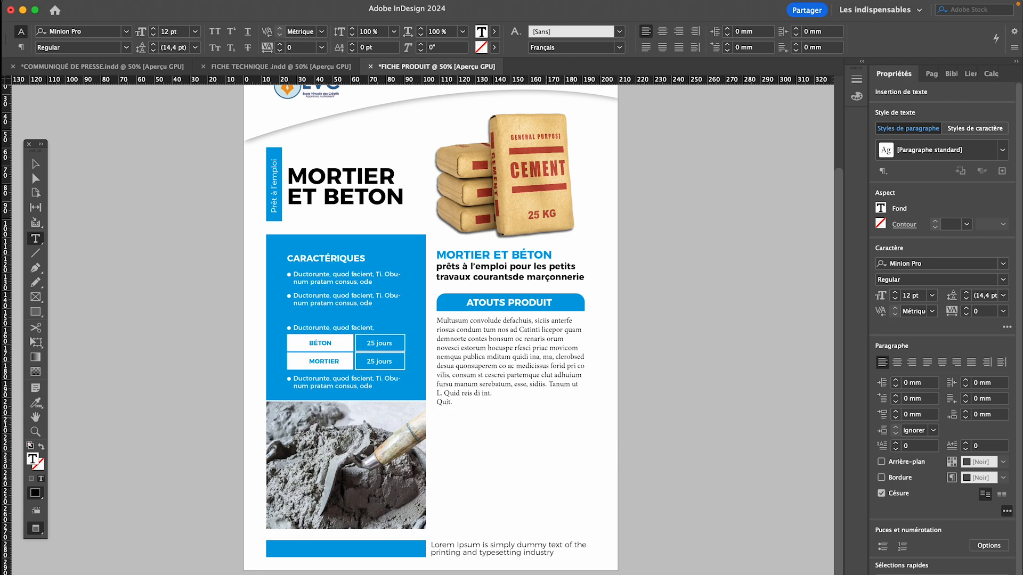
pyautogui.press('super+a')
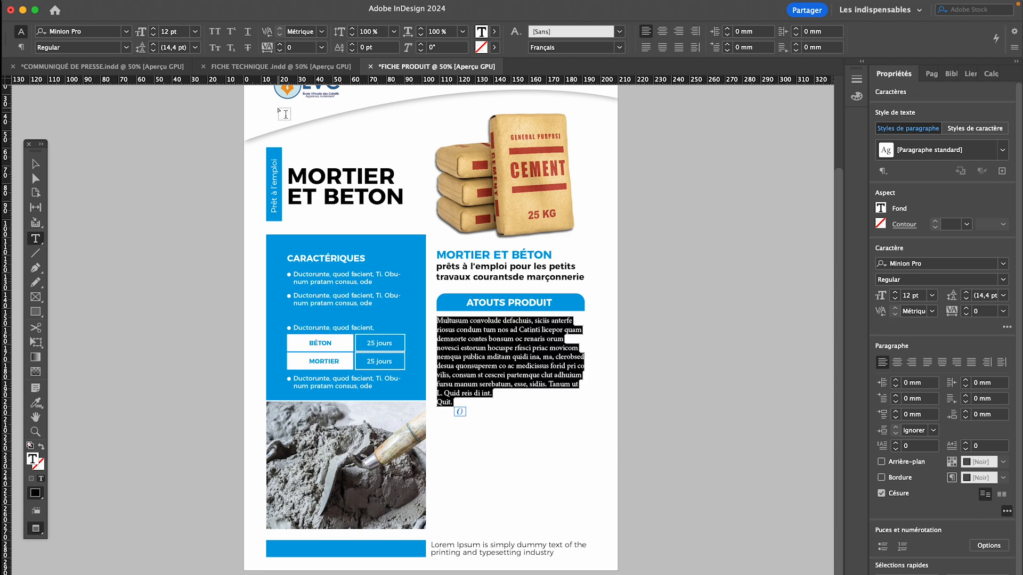
pyautogui.click(127, 31)
pyautogui.scroll(15, 121, 152)
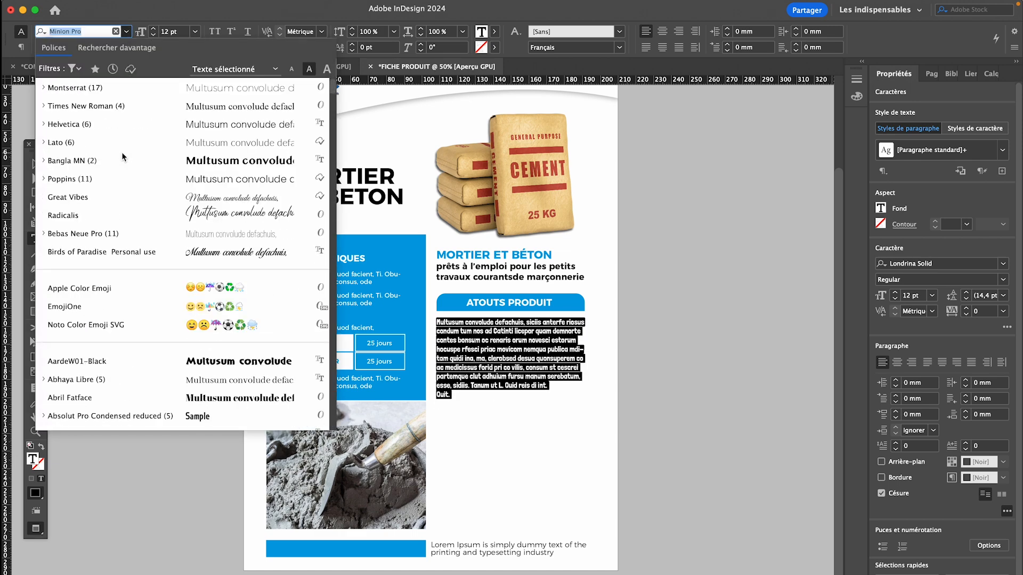
pyautogui.click(100, 91)
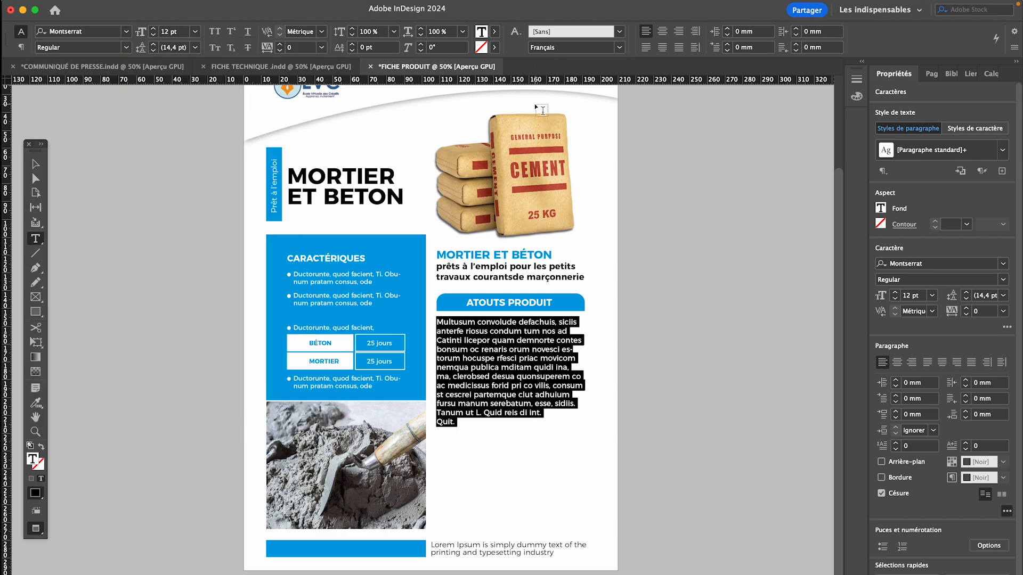
# Step: Split the placeholder text into separate paragraphs with blank lines after "hocuspe" and after "licepor"
pyautogui.click(518, 364)
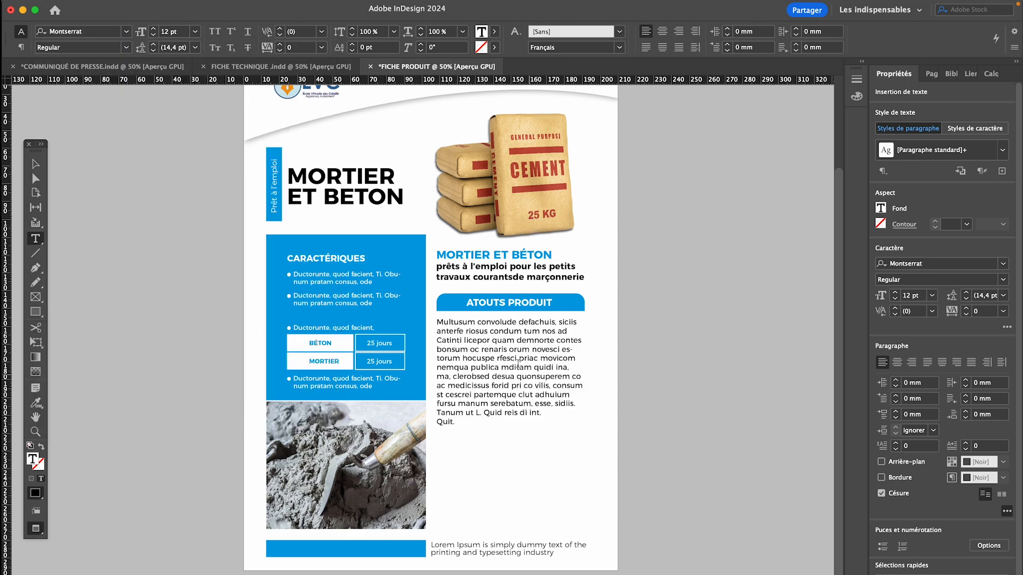
pyautogui.press('Return')
pyautogui.press('Return')
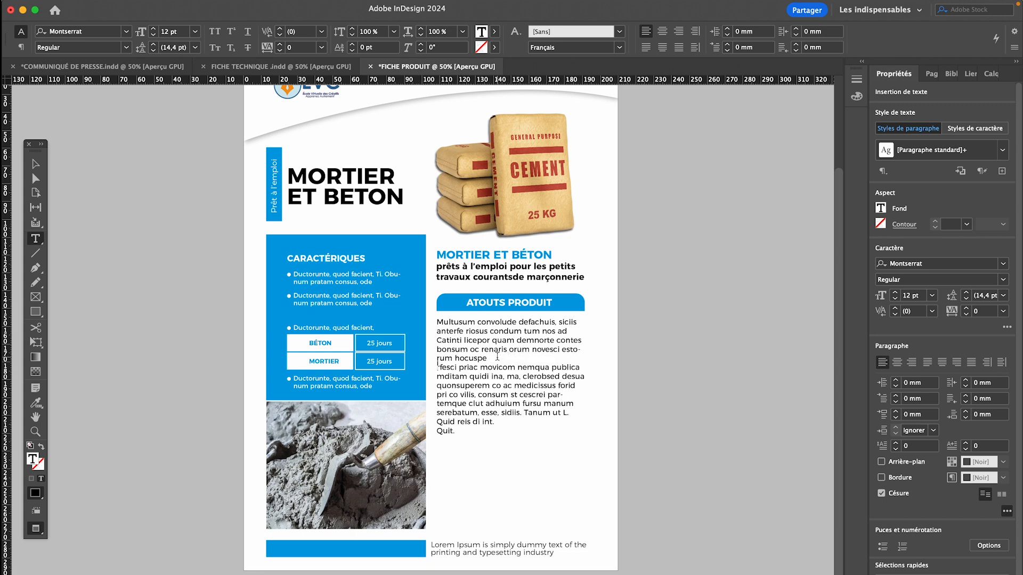
pyautogui.click(489, 340)
pyautogui.press('Return')
pyautogui.press('Return')
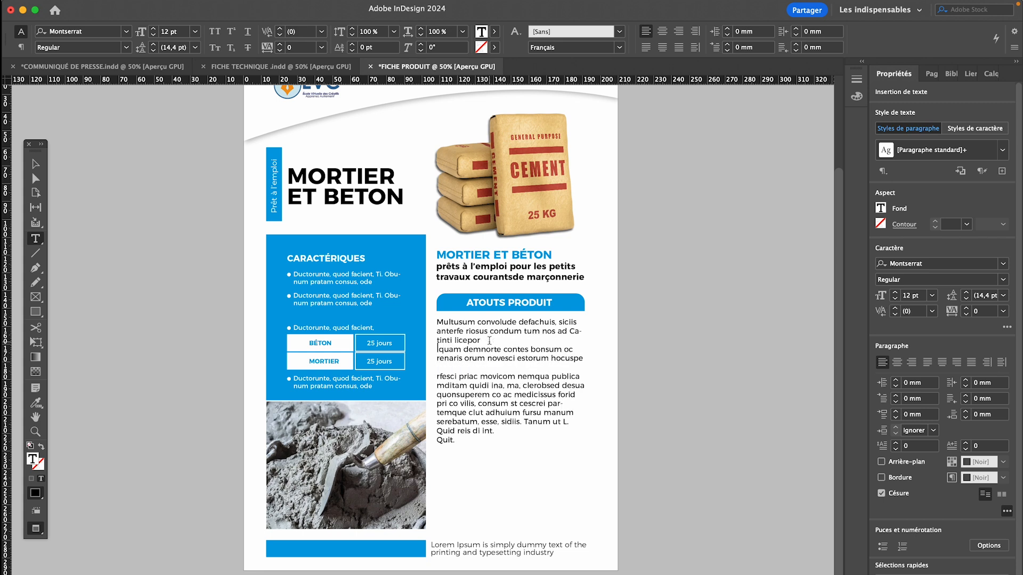
# Step: Insert a blank line after "quonsuperem co ac" in the body text and delete the last lines following "Tanum"
pyautogui.click(513, 403)
pyautogui.press('Return')
pyautogui.press('Return')
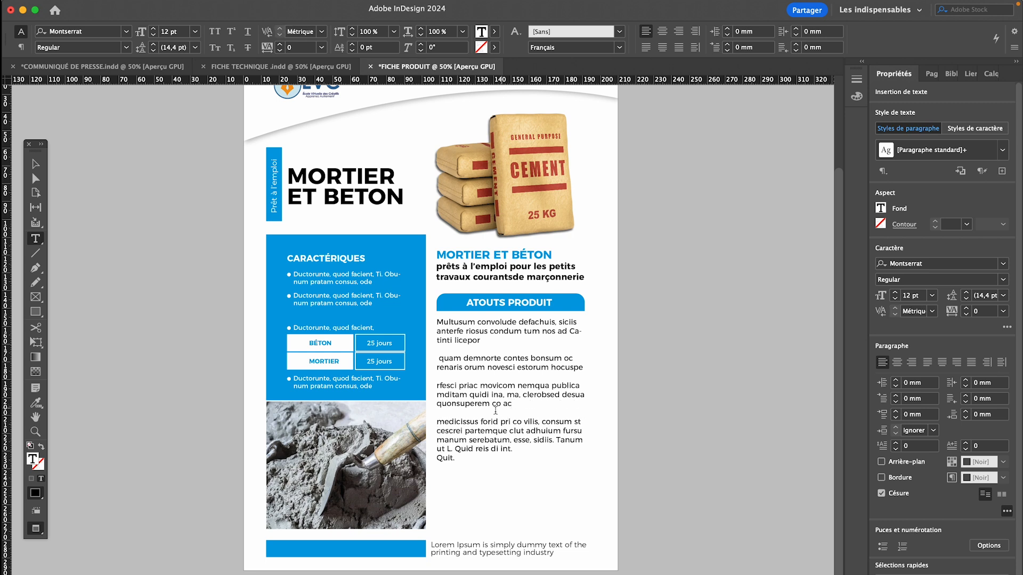
pyautogui.moveTo(438, 449); pyautogui.dragTo(456, 459)
pyautogui.press('BackSpace')
# Step: Color the first body paragraph, "Multusum convolude" to "licepor", with the cyan swatch C=100 M=0 J=0 N=0
pyautogui.moveTo(483, 338); pyautogui.dragTo(421, 323)
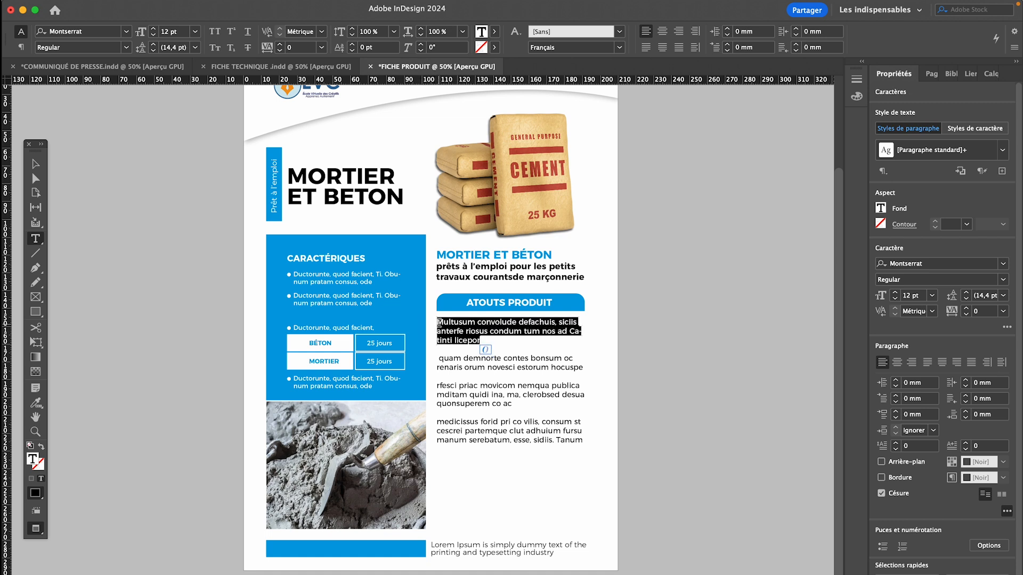
pyautogui.click(460, 322)
pyautogui.click(444, 323)
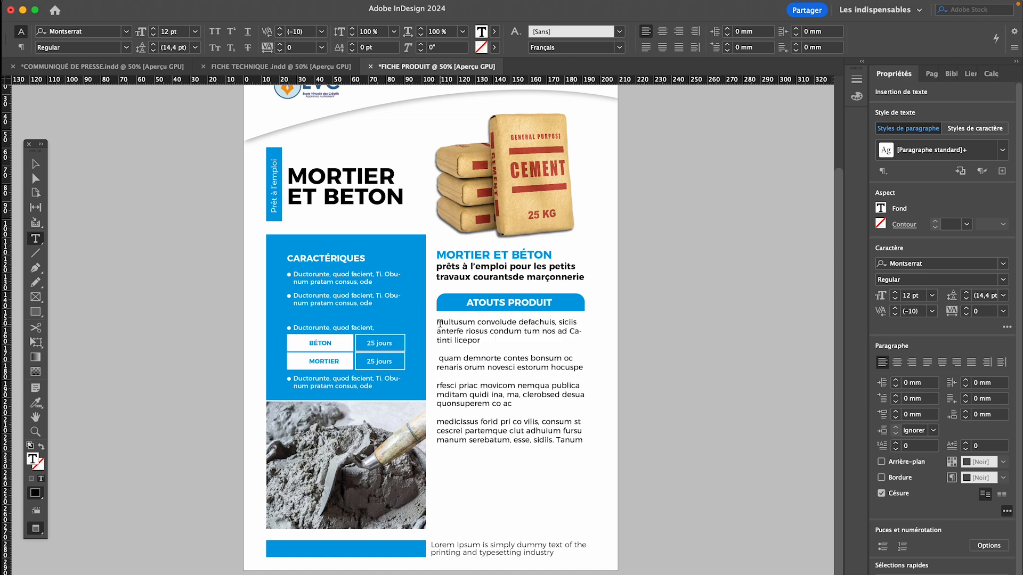
pyautogui.moveTo(436, 321); pyautogui.dragTo(486, 354)
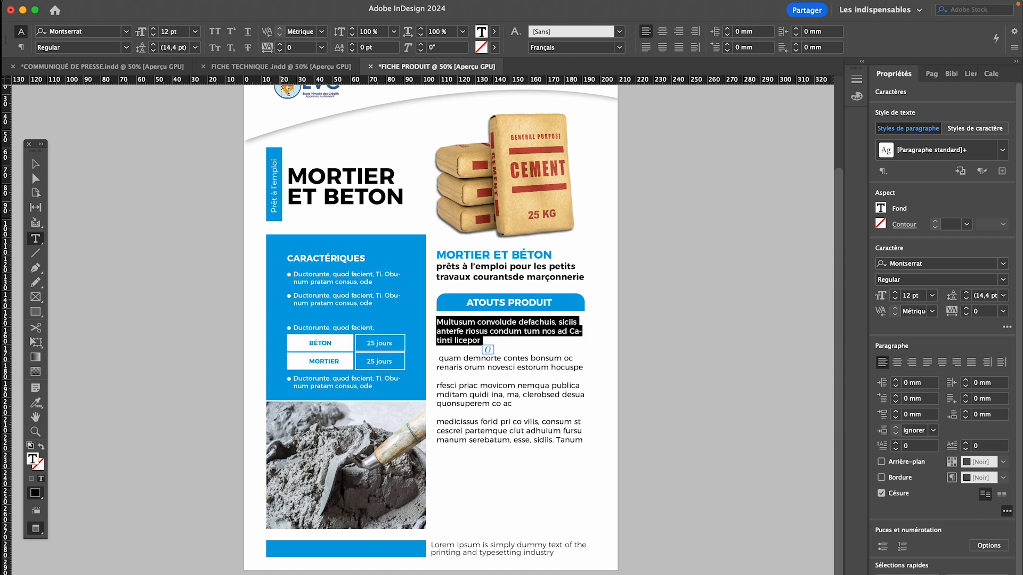
pyautogui.click(494, 31)
pyautogui.click(391, 122)
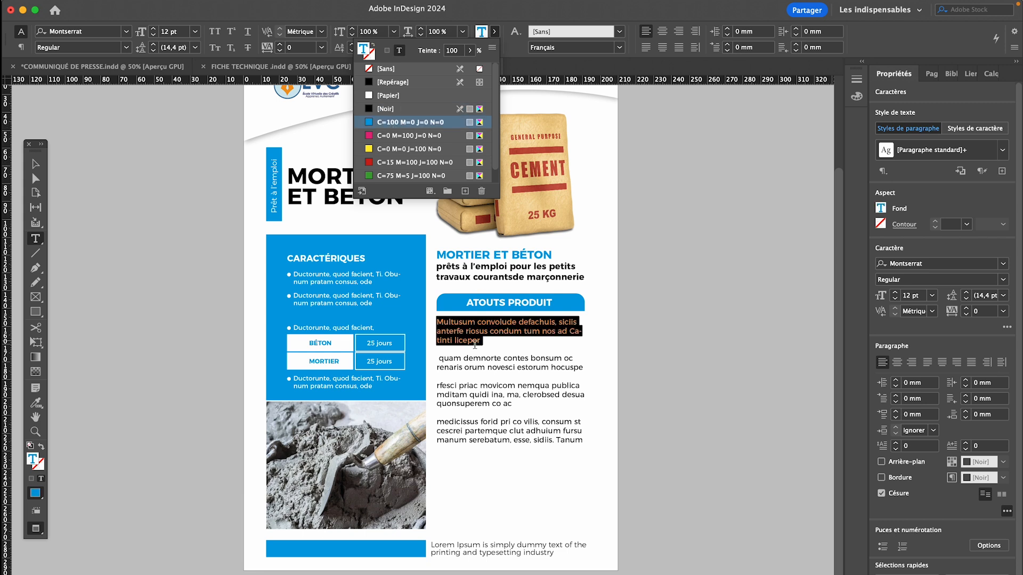
pyautogui.click(437, 347)
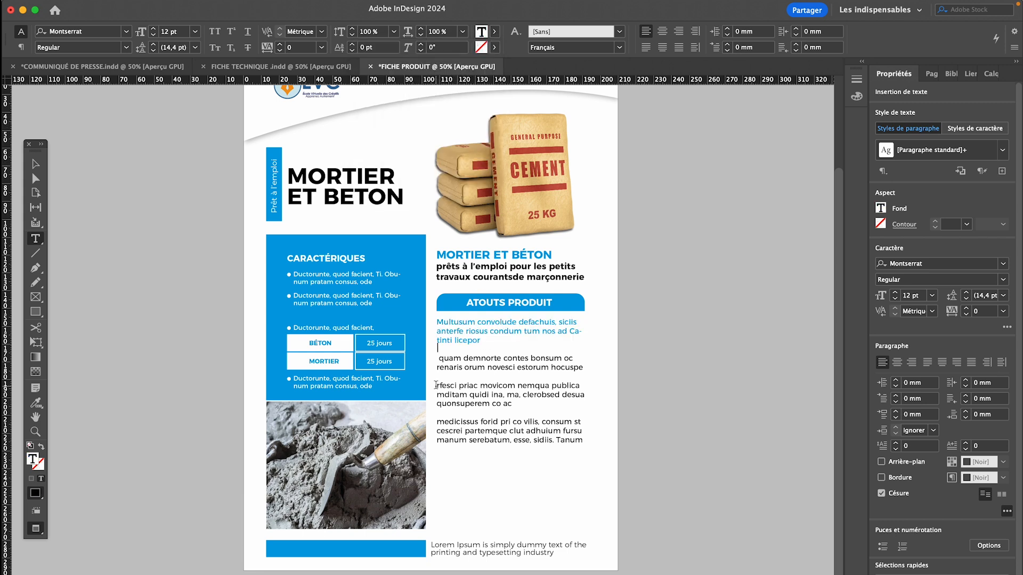
# Step: Color the third body paragraph, "rfesci priac" to "co ac", with the cyan swatch C=100 M=0 J=0 N=0
pyautogui.moveTo(438, 385); pyautogui.dragTo(515, 404)
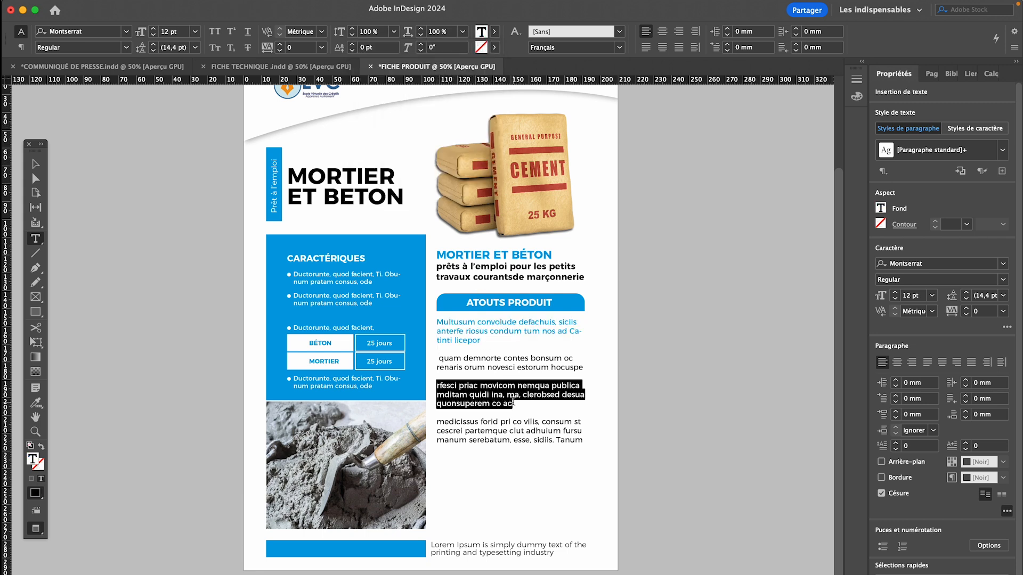
pyautogui.click(494, 31)
pyautogui.click(417, 122)
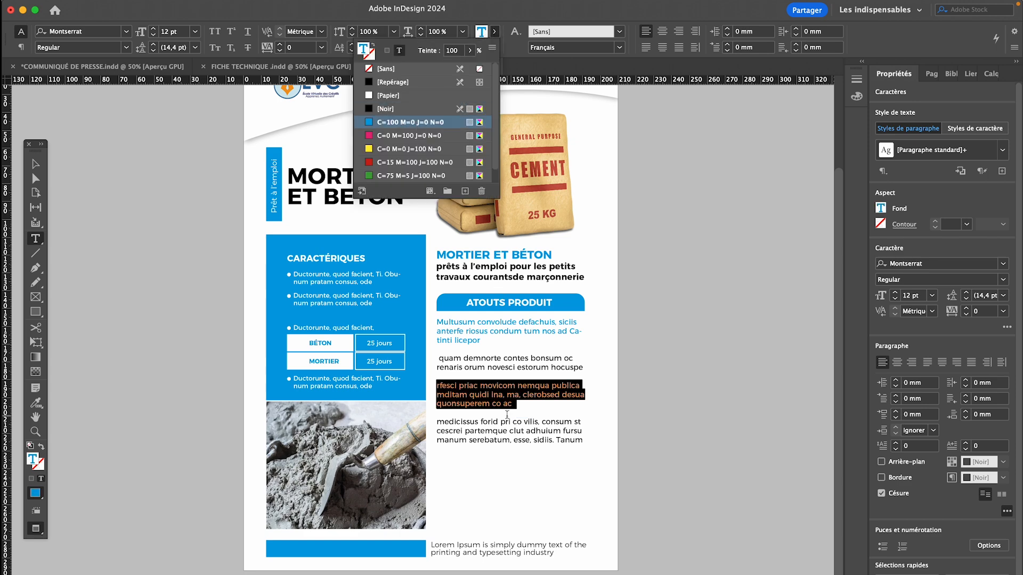
pyautogui.click(157, 161)
# Step: Move the body text frame up to about Y 193.5 mm so it sits closer beneath the "ATOUTS PRODUIT" header
pyautogui.click(35, 165)
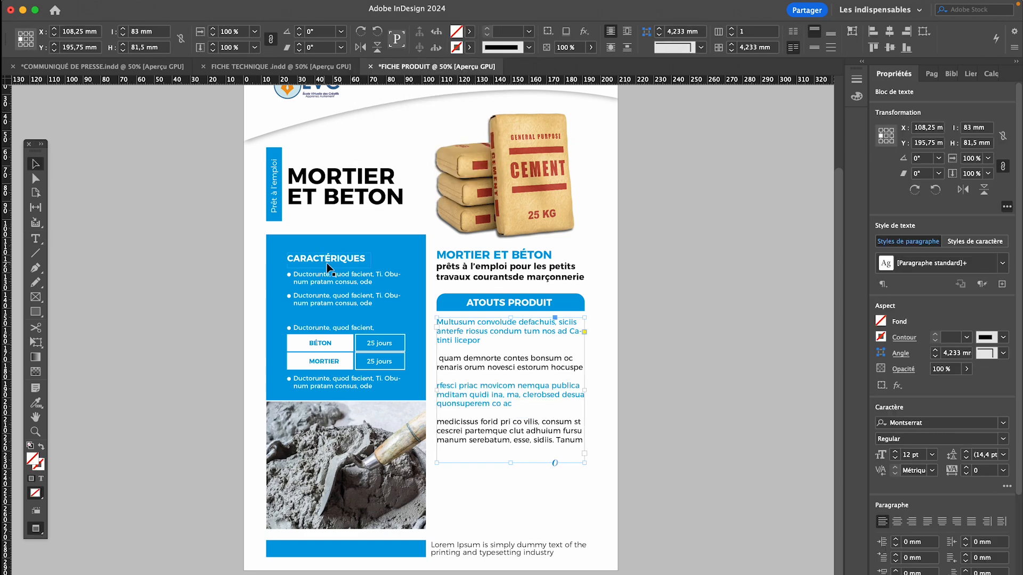
pyautogui.press('Up')
pyautogui.press('Up')
pyautogui.press('Up')
pyautogui.press('Up')
pyautogui.press('Up')
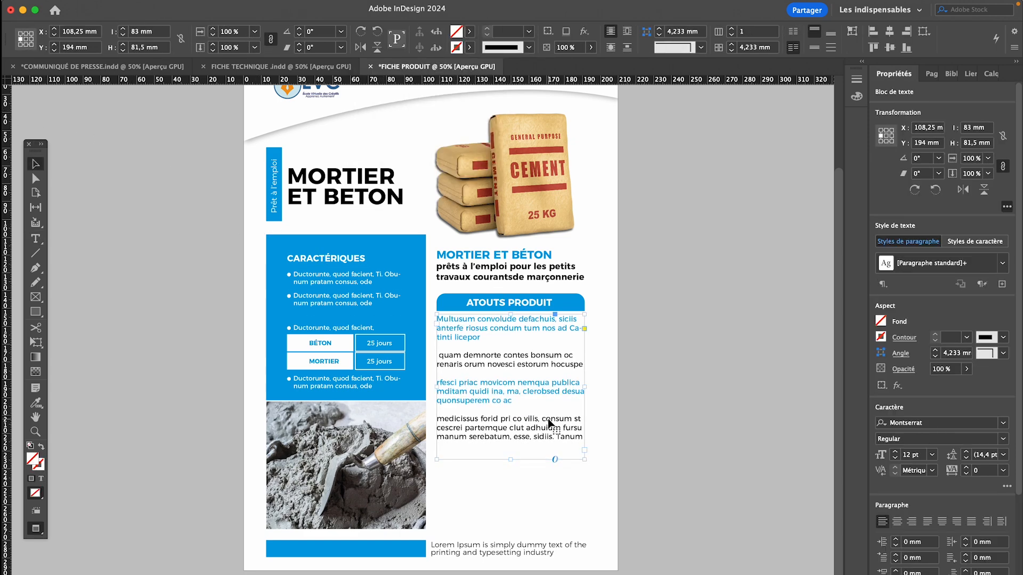
pyautogui.moveTo(551, 423); pyautogui.dragTo(552, 422)
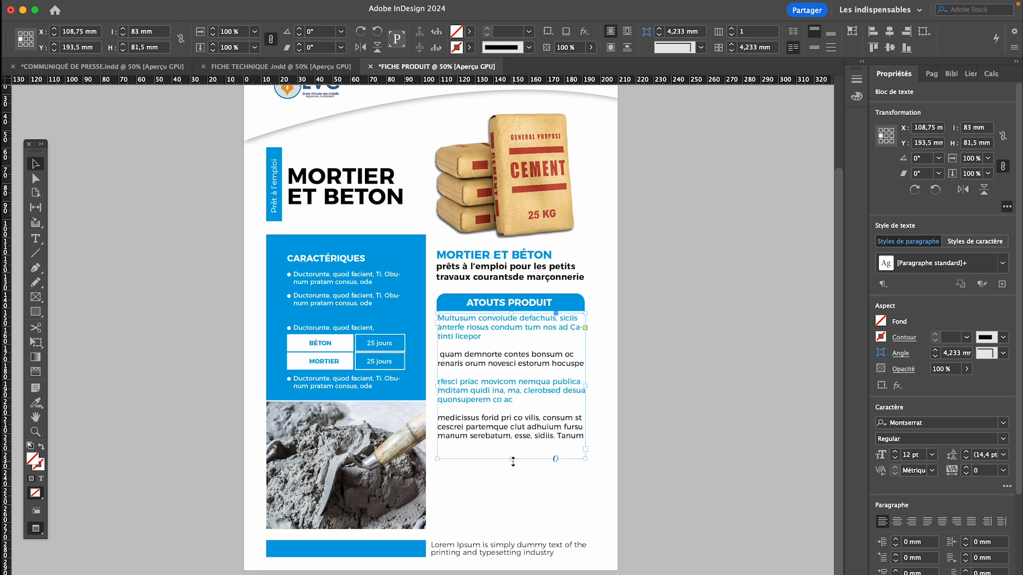
# Step: Shorten the body text frame from its lower edge to about 75 mm high and deselect it
pyautogui.click(511, 462)
pyautogui.click(510, 459)
pyautogui.moveTo(510, 459); pyautogui.dragTo(510, 447)
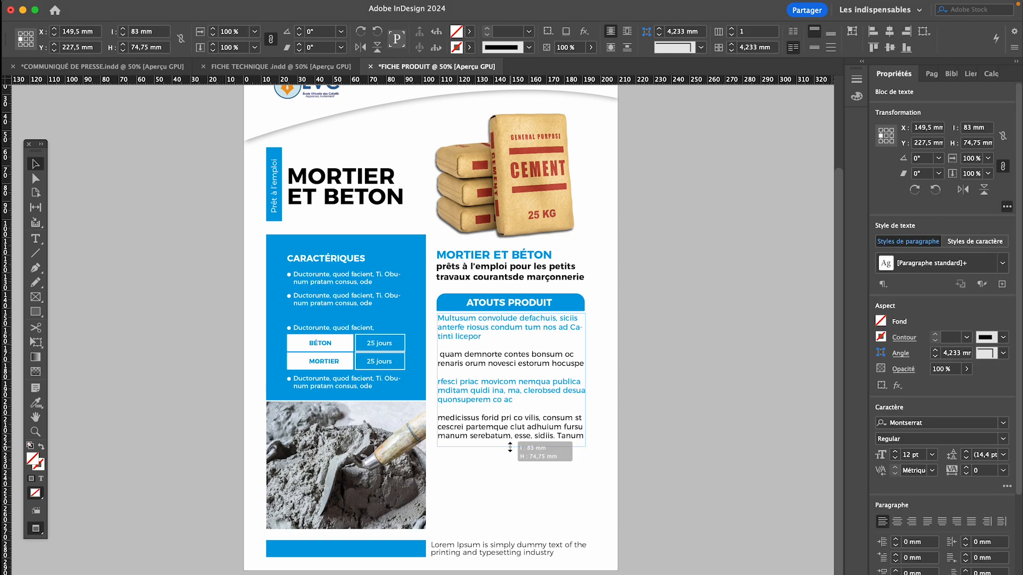
pyautogui.click(526, 486)
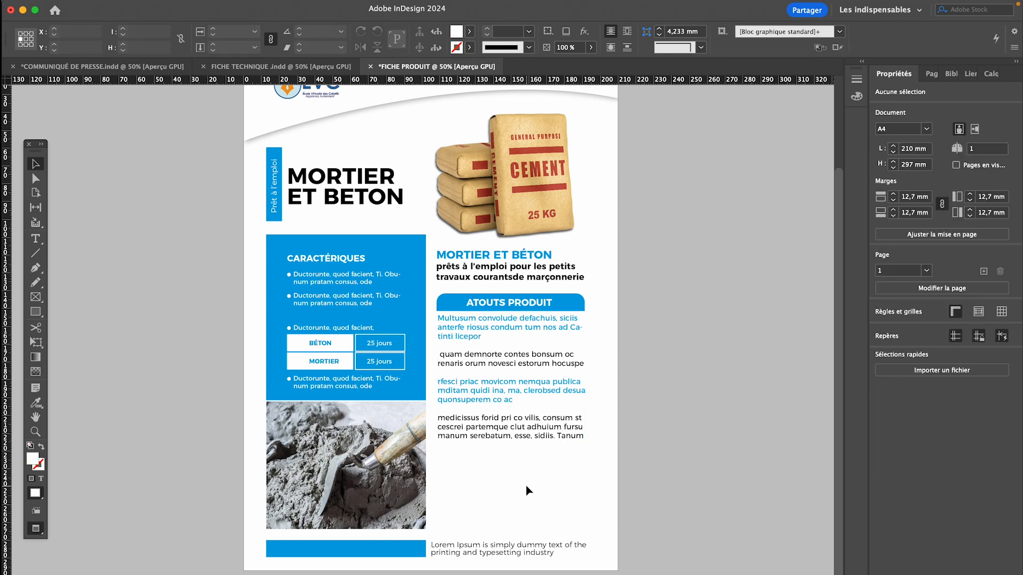
pyautogui.scroll(3, 526, 485)
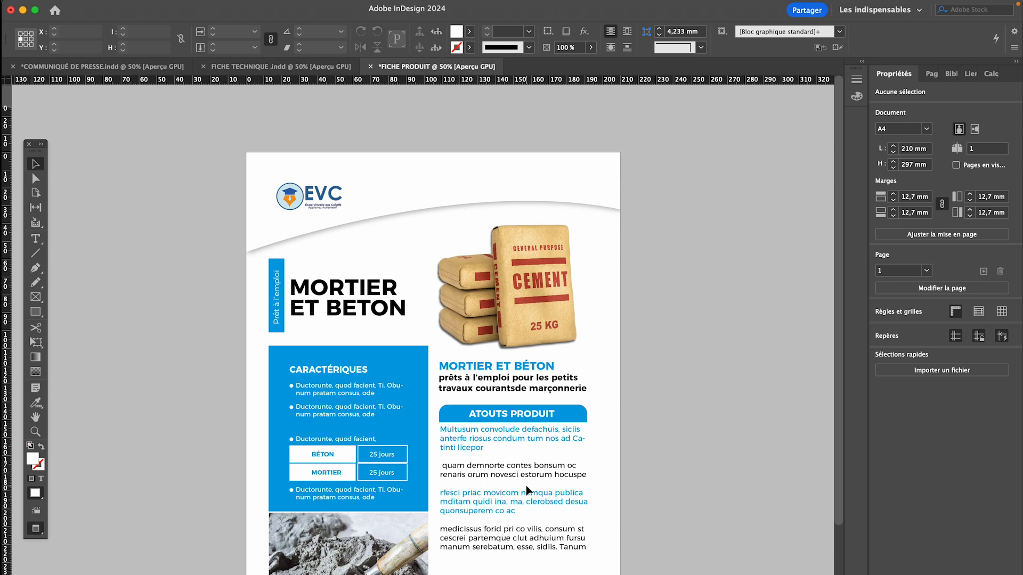
pyautogui.scroll(-3, 525, 485)
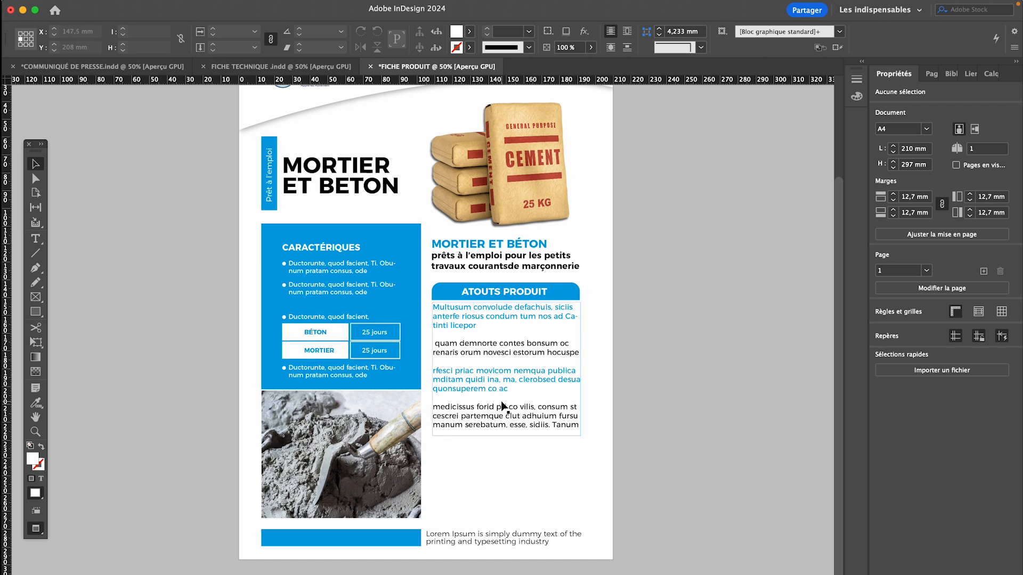
pyautogui.click(486, 260)
pyautogui.moveTo(485, 260); pyautogui.dragTo(529, 475)
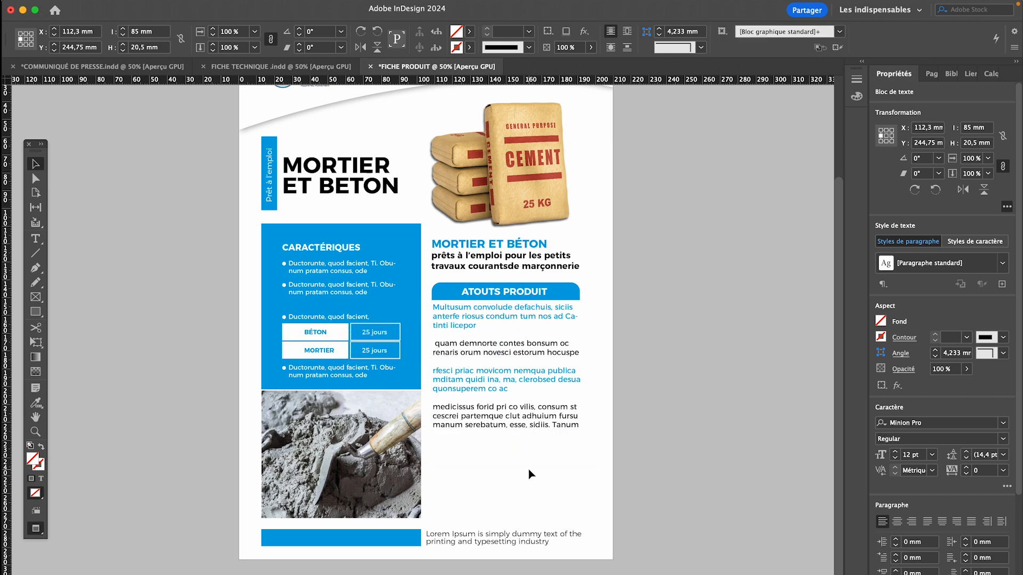
pyautogui.press('Escape')
# Step: Group the "ATOUTS PRODUIT" title with its blue round-topped block and make a copy of the group
pyautogui.click(509, 297)
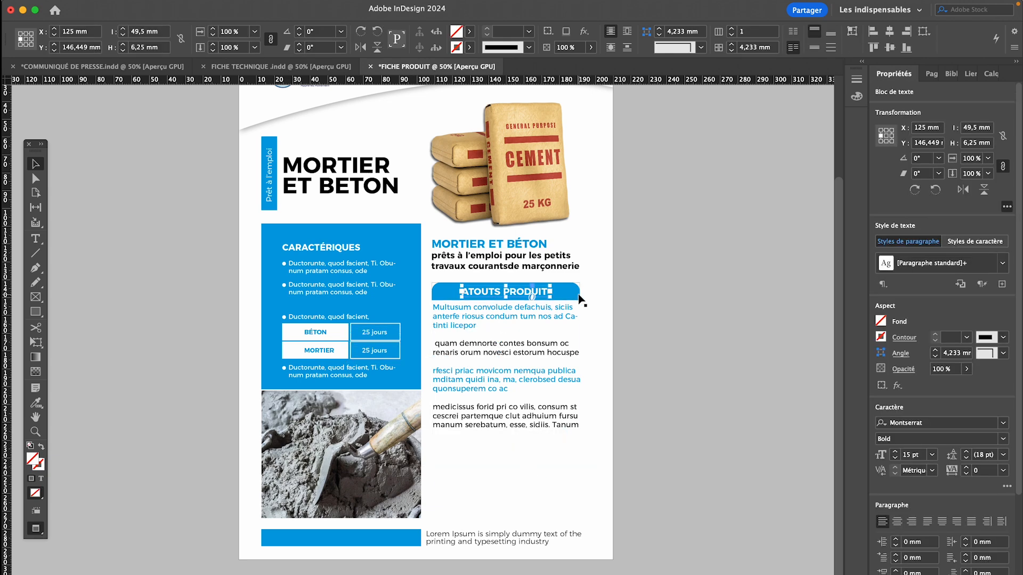
pyautogui.press('super+g')
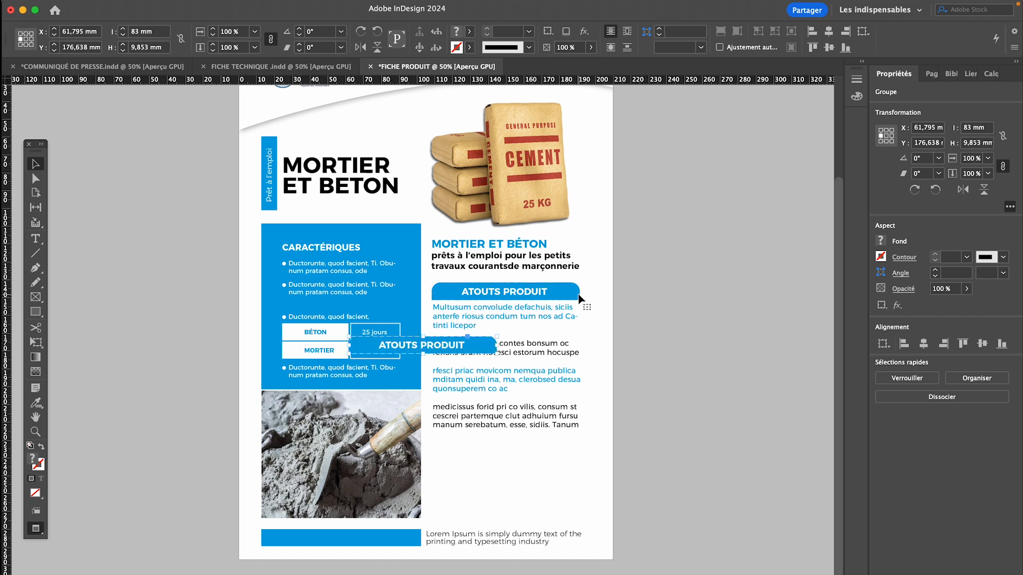